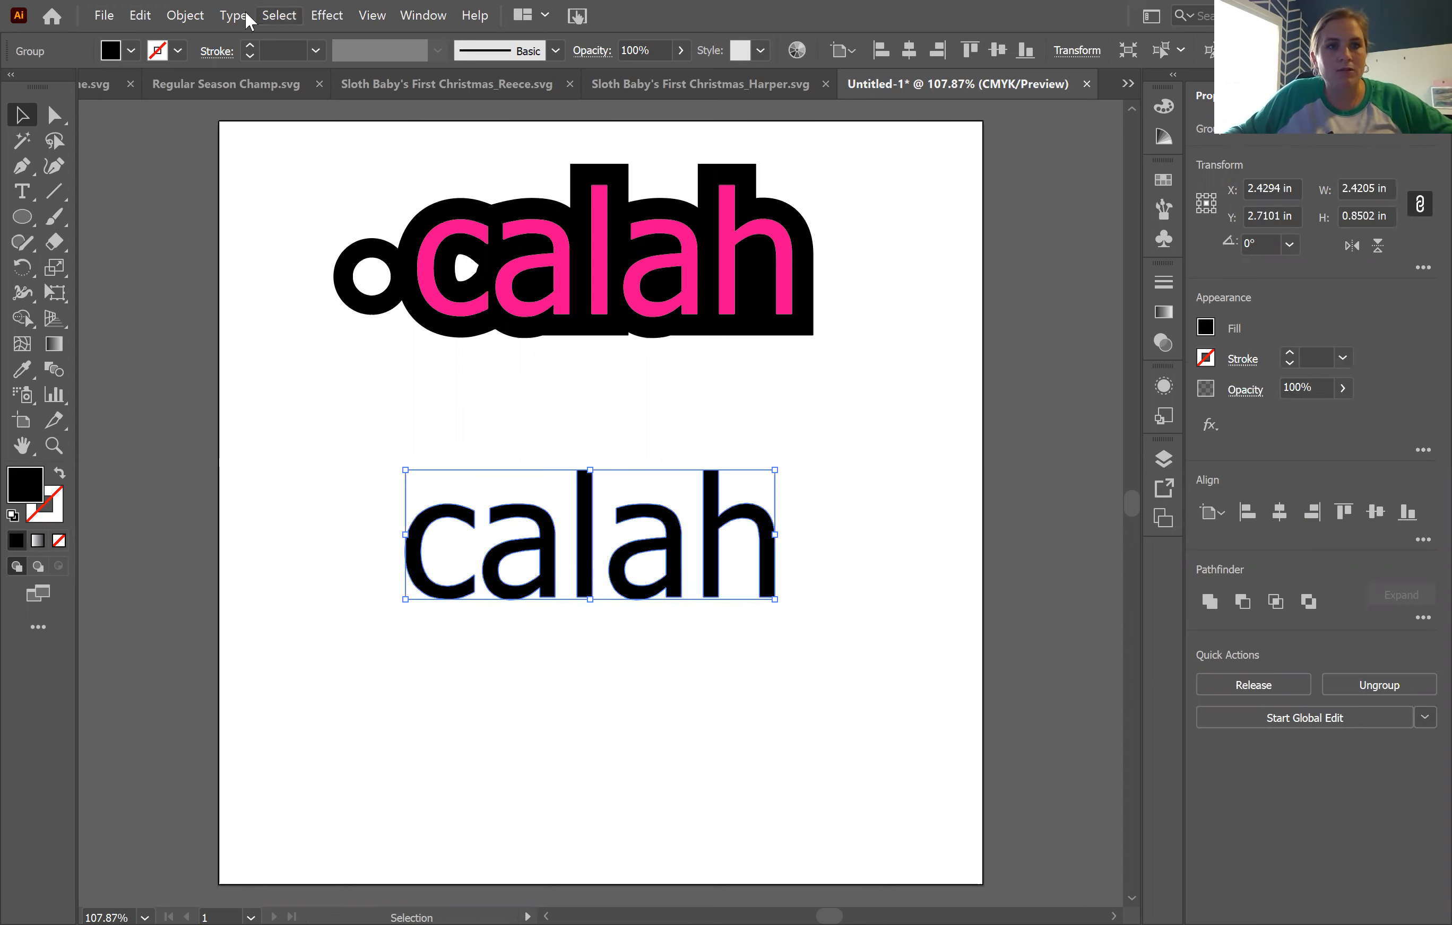
Step: Offset the path of the lower black lettering by 0.1389 in with miter joins
click(197, 12)
mouse_move(366, 447)
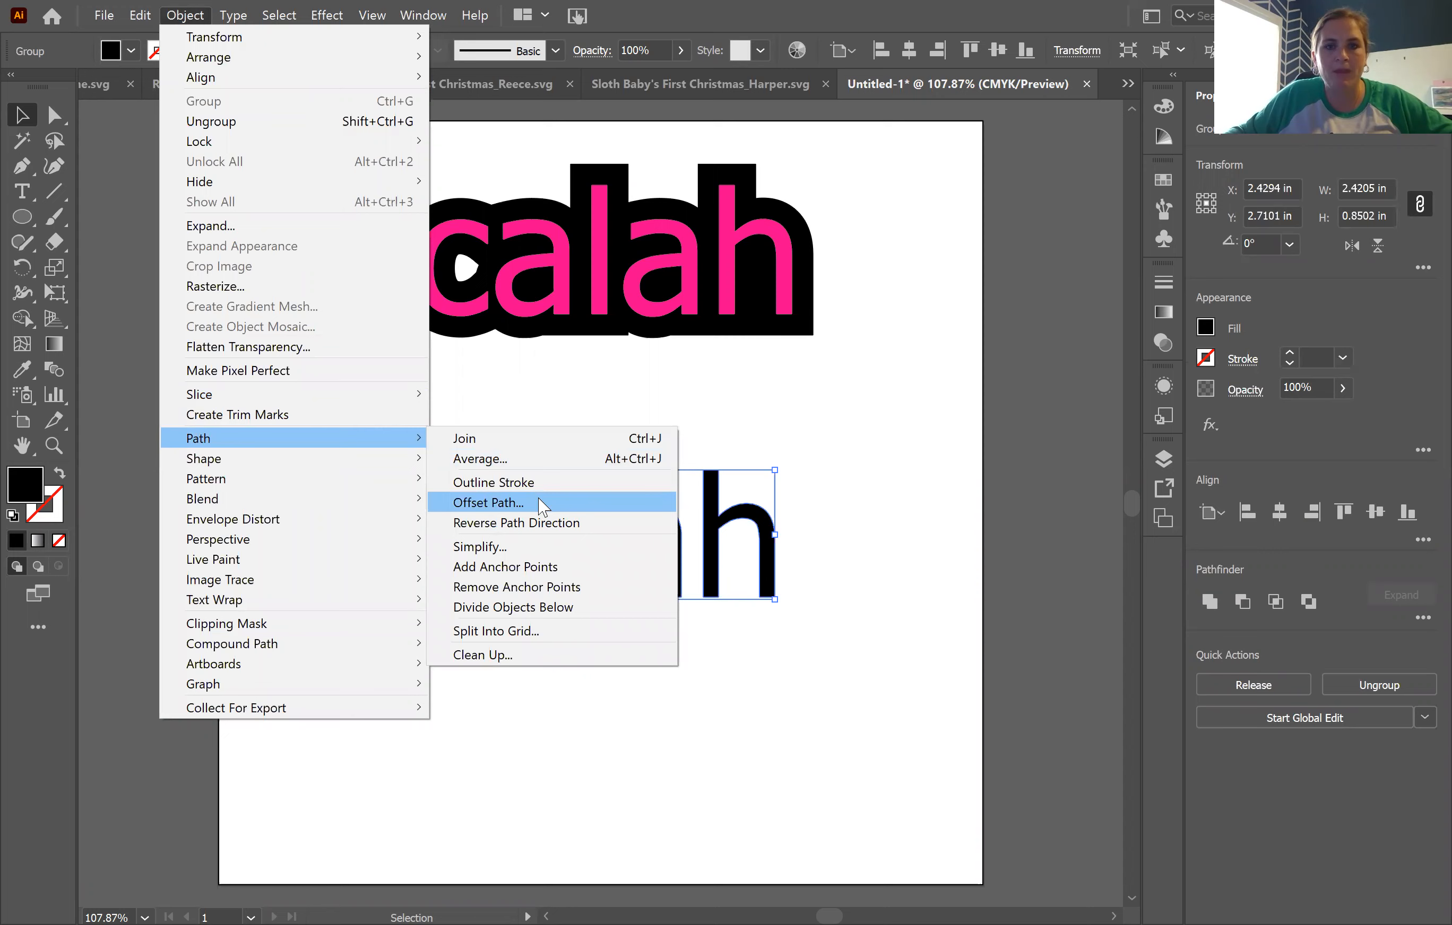
click(631, 509)
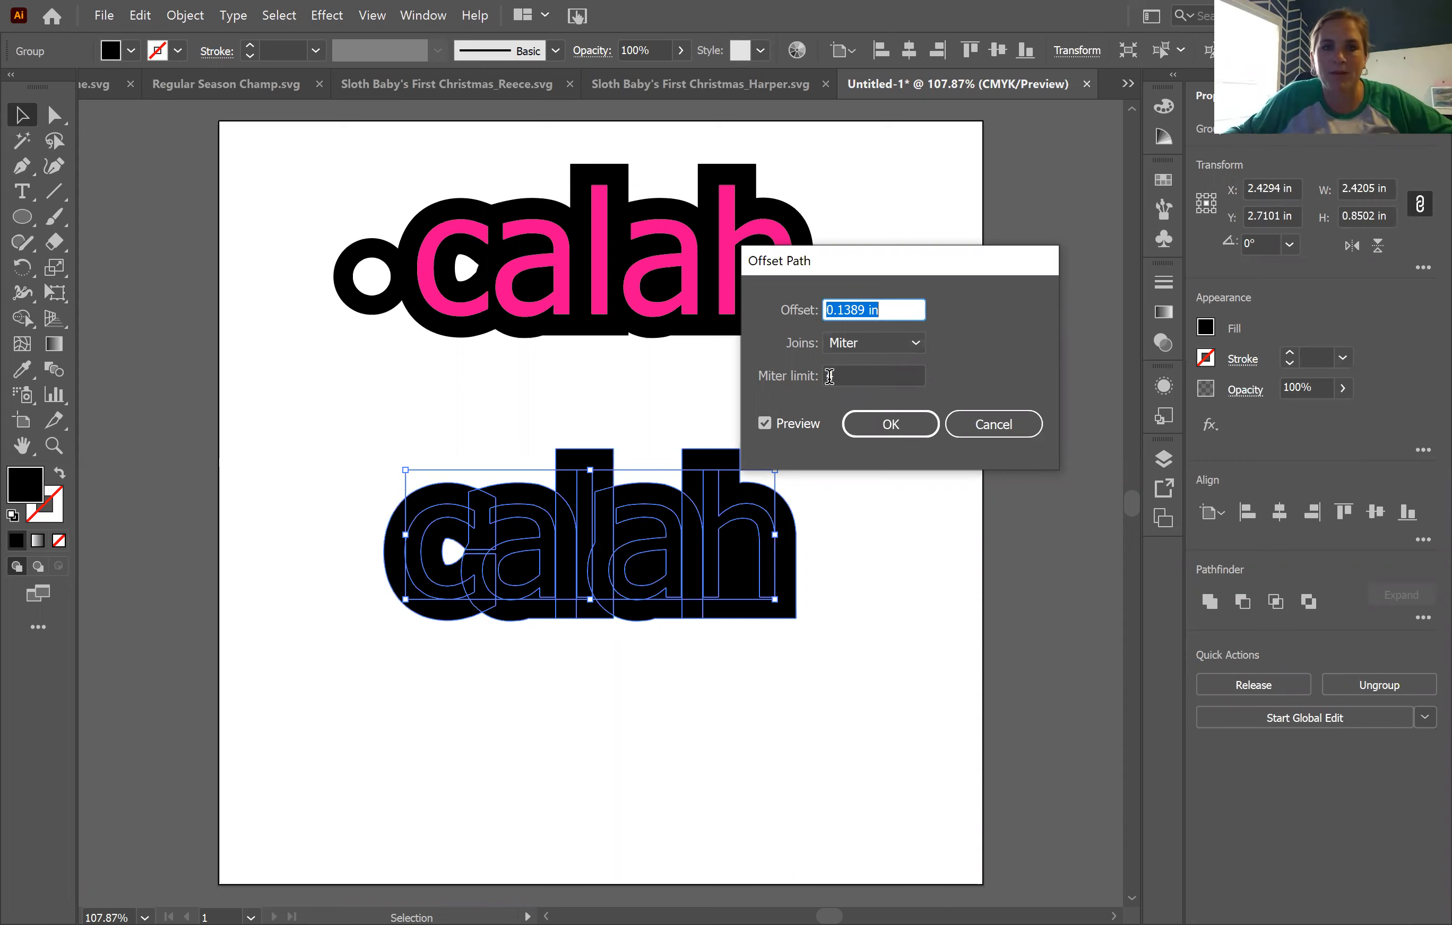
click(902, 426)
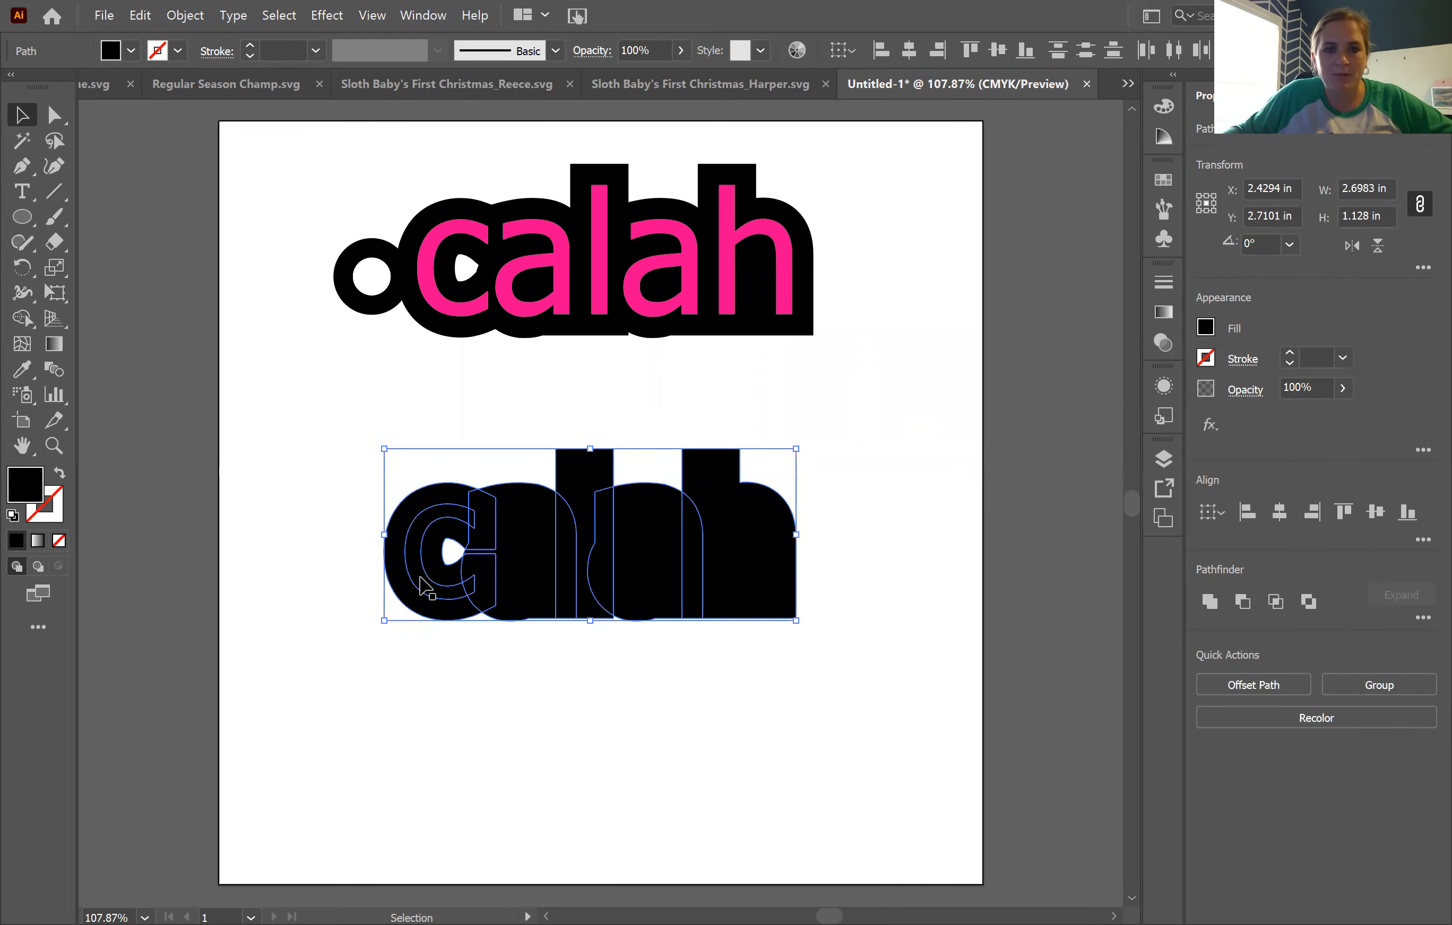
Step: Ungroup the lower lettering and its offset outlines, leaving nothing selected
drag(869, 666, 354, 539)
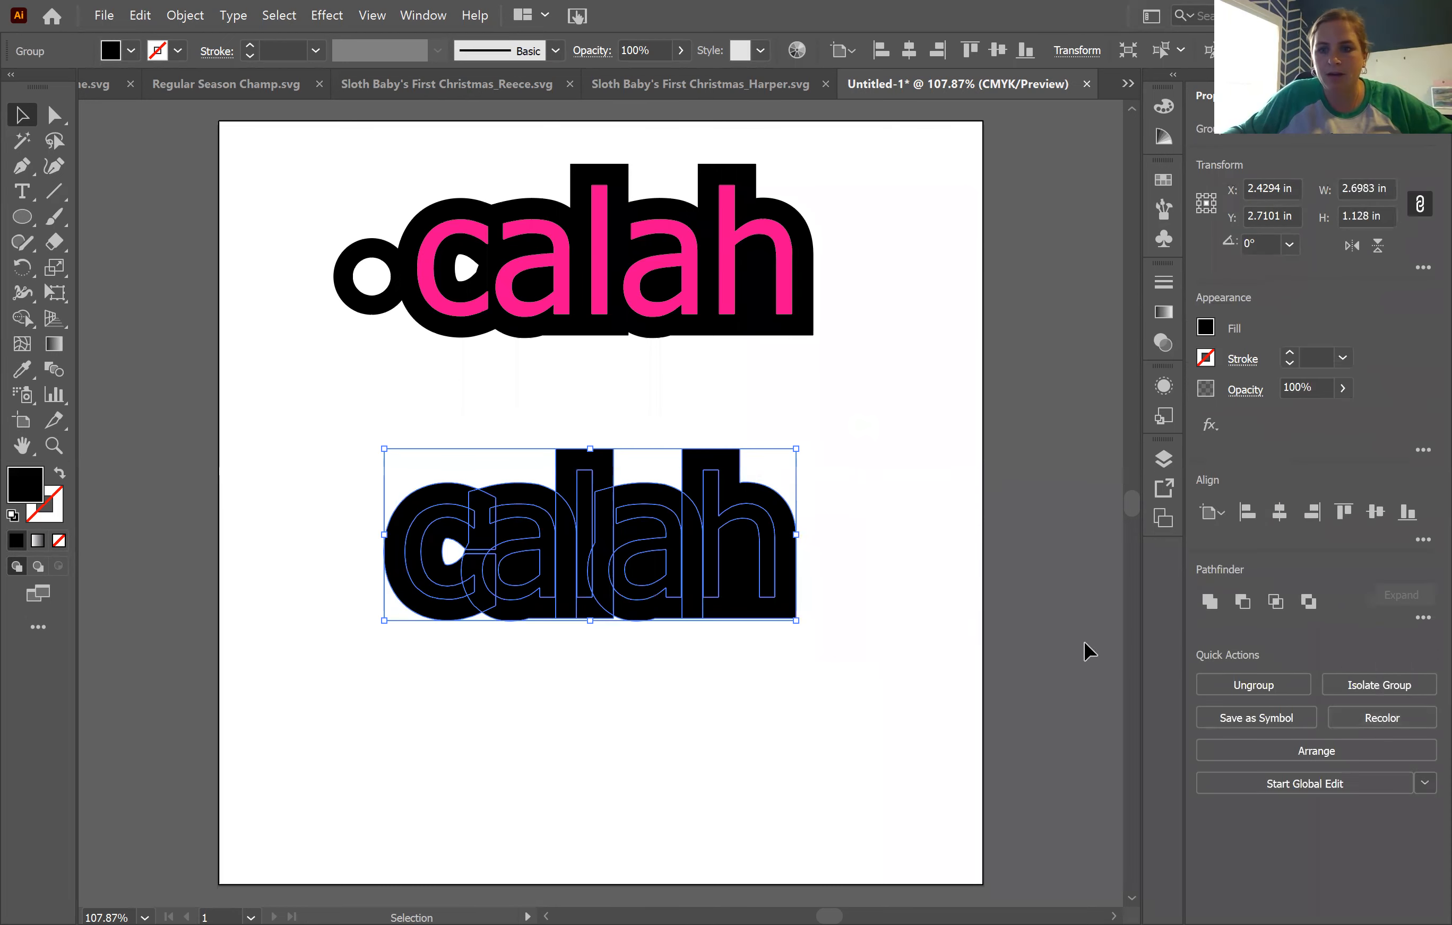
click(1243, 688)
click(913, 525)
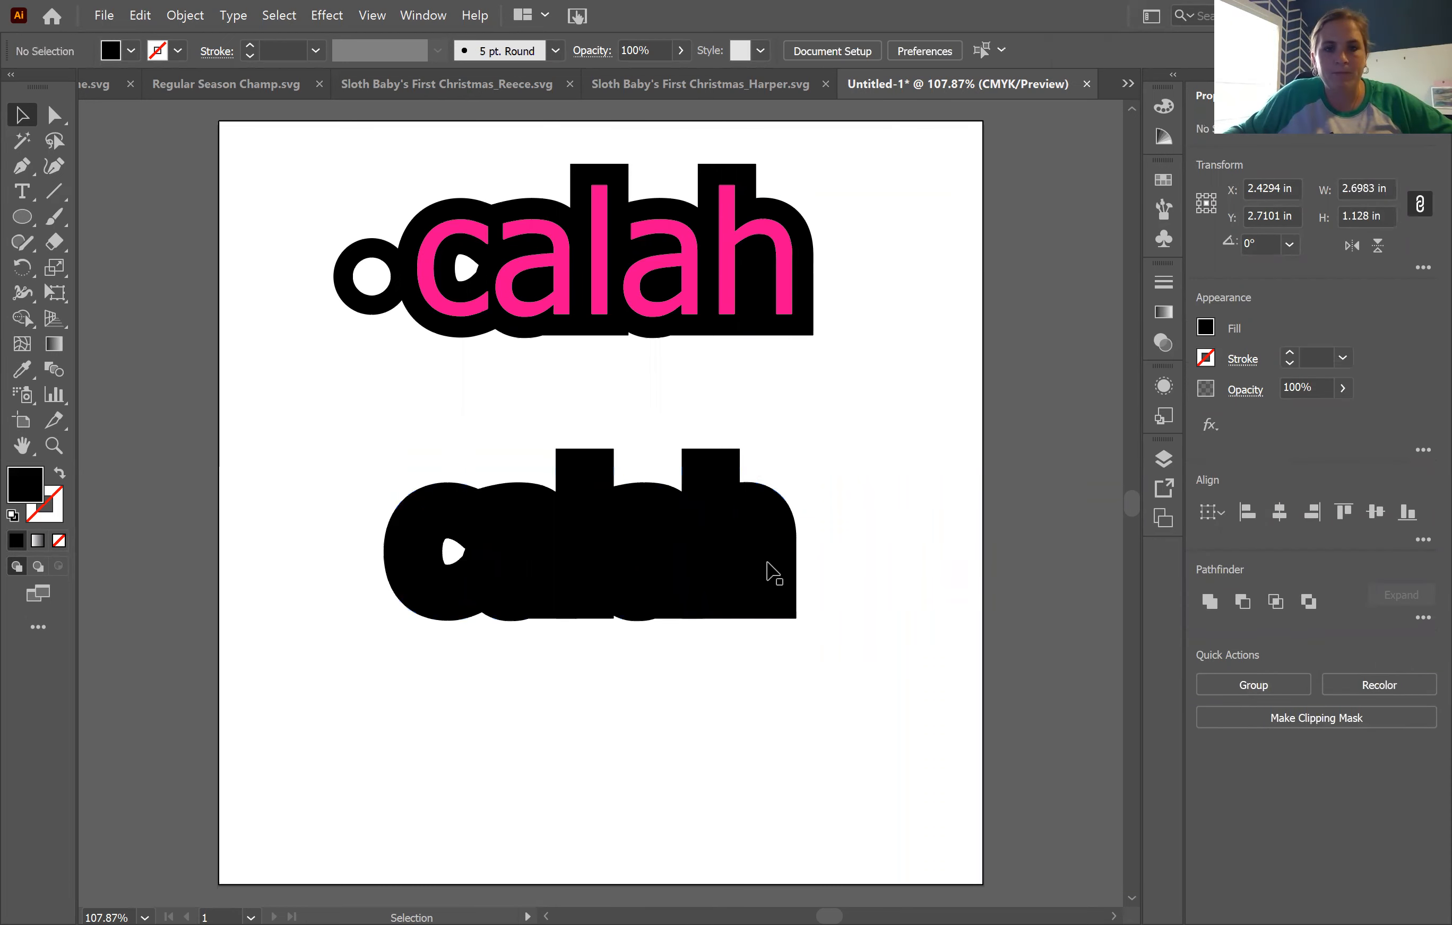
Step: Fill the five inner letters of the lower word with orange-red and group them
click(774, 573)
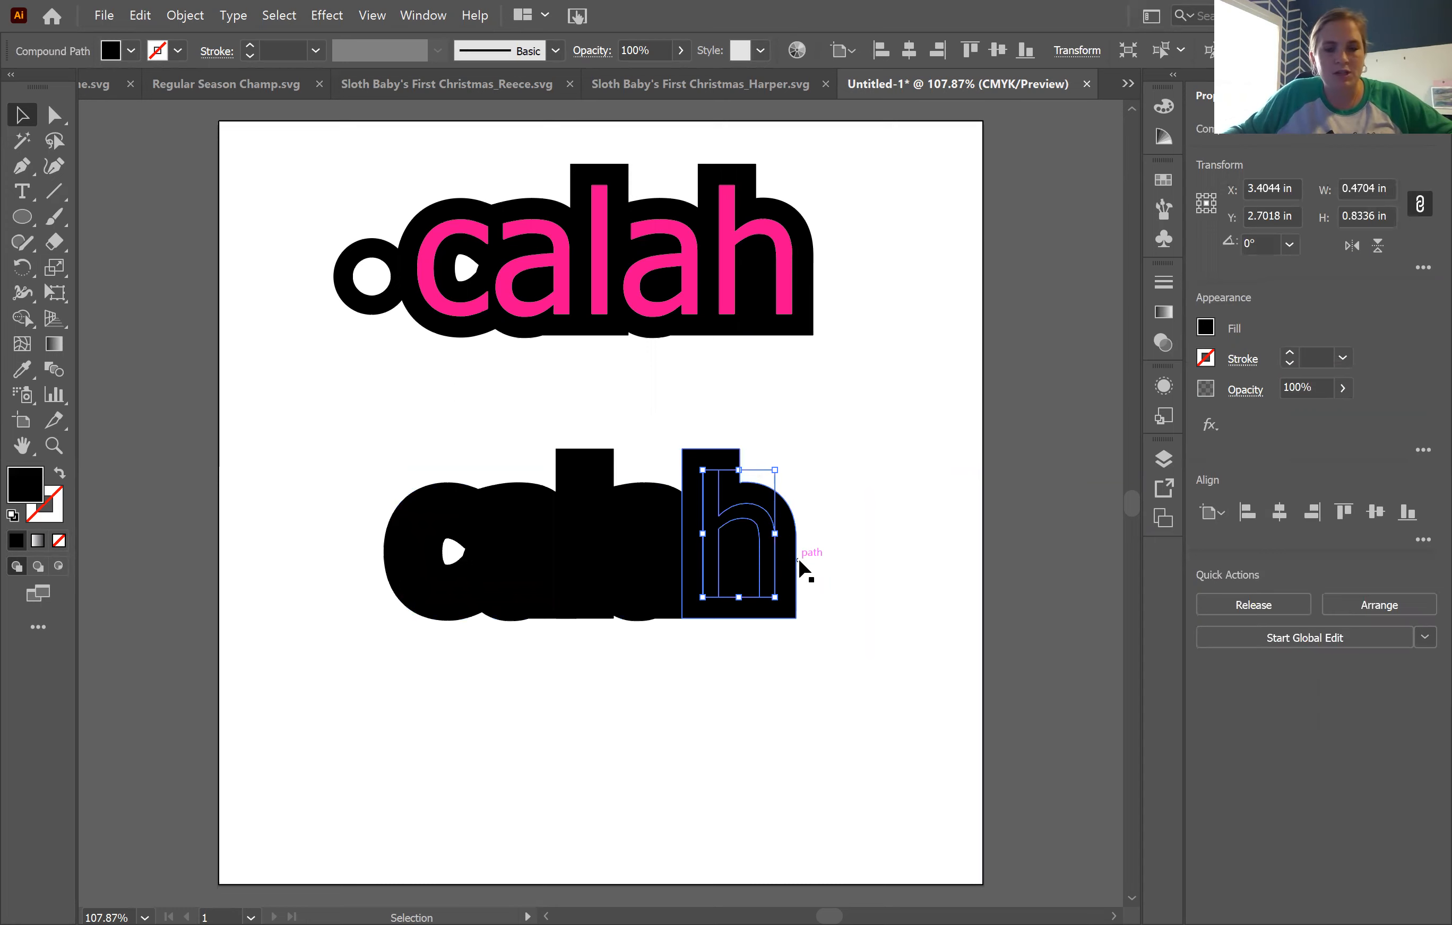
shift+click(640, 573)
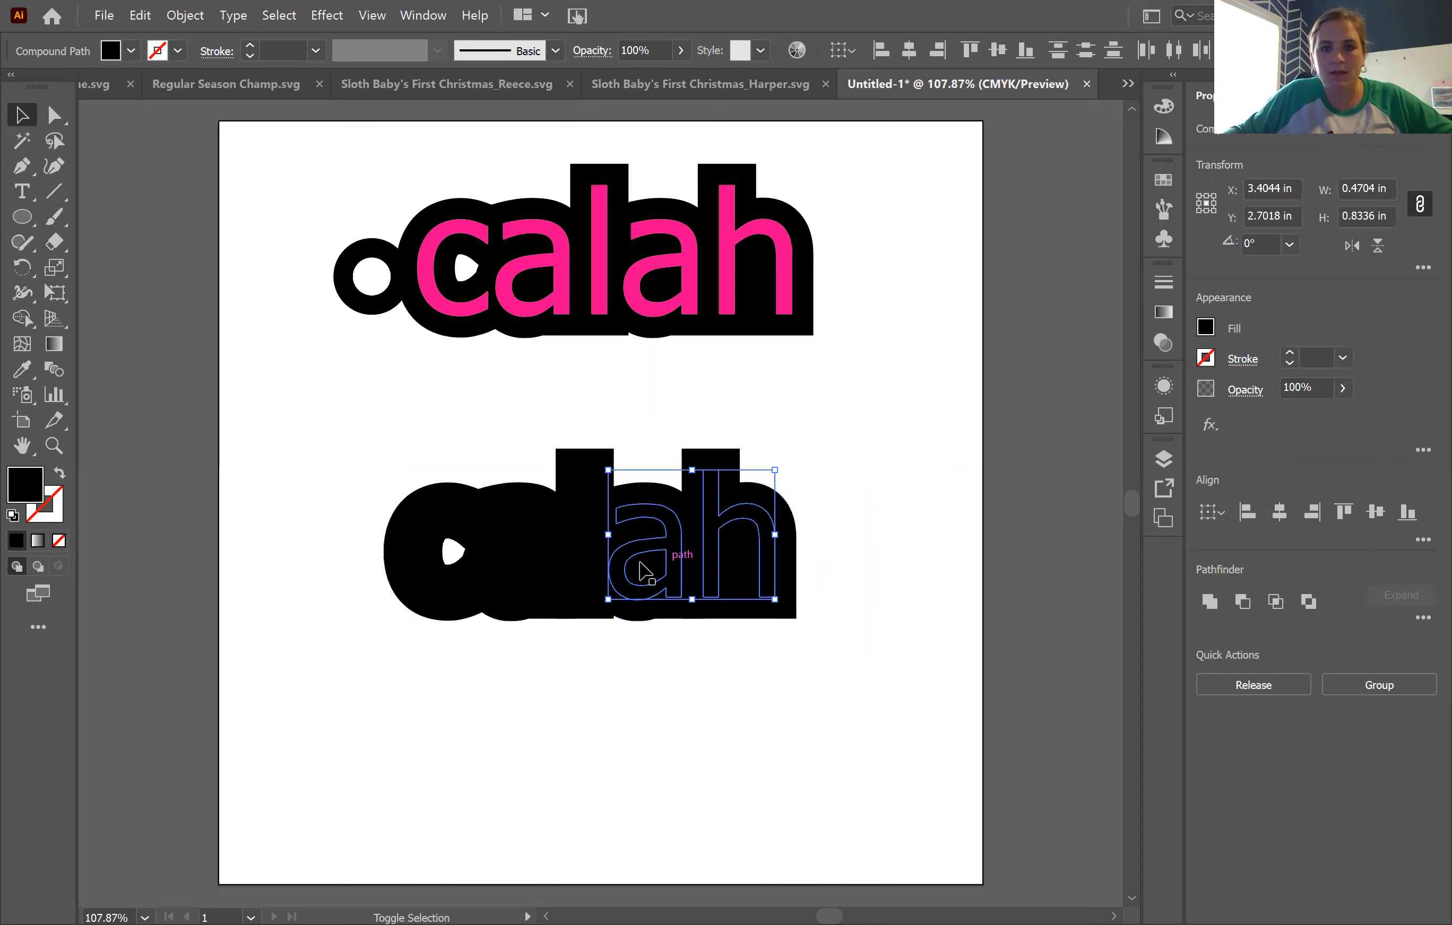
shift+click(580, 573)
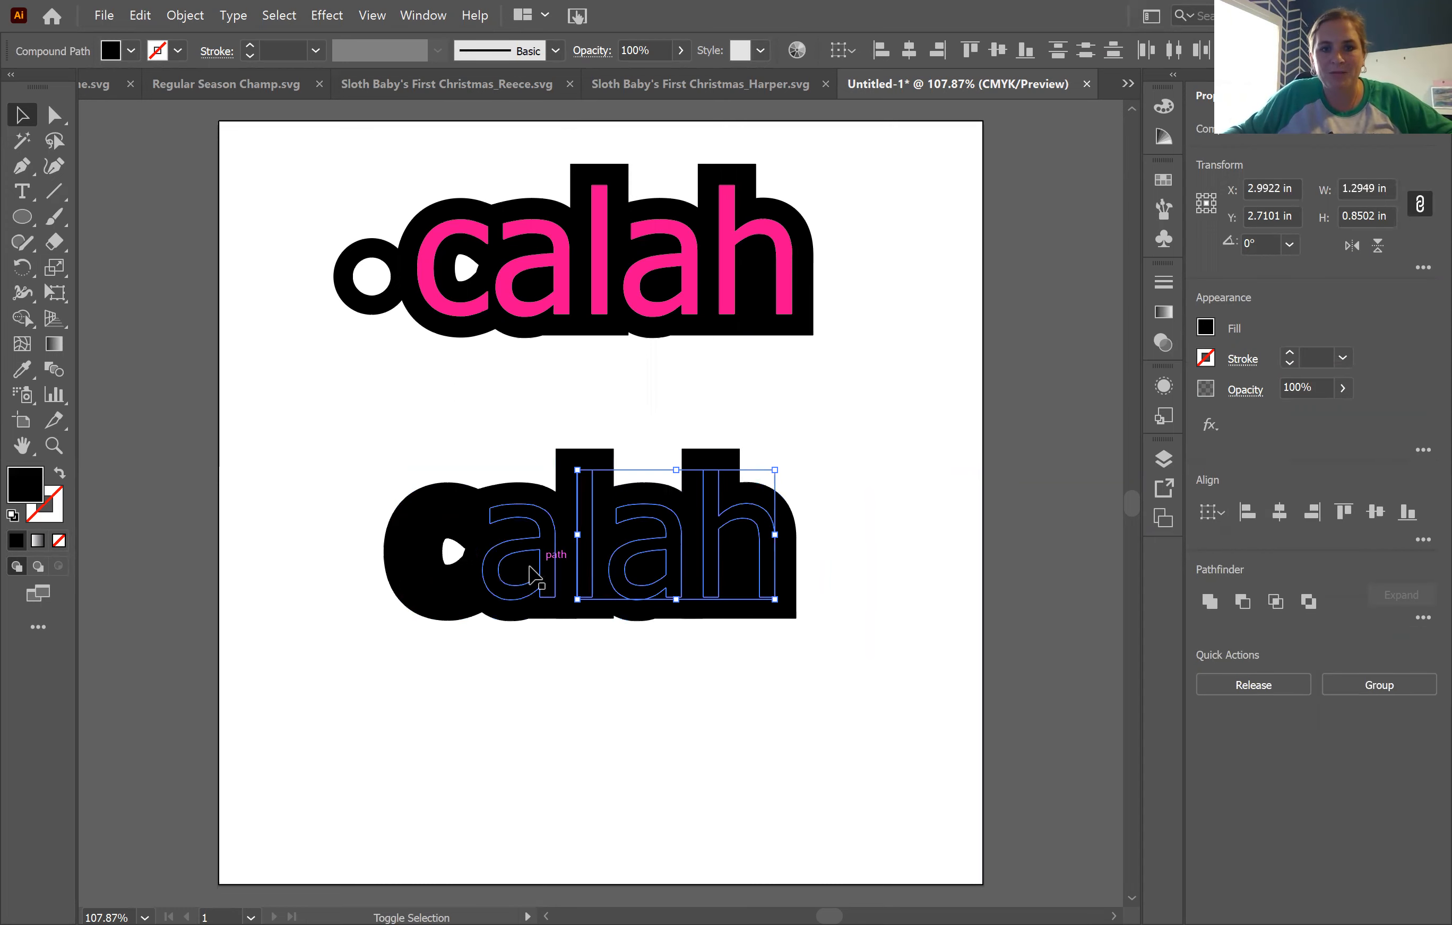
shift+click(549, 582)
shift+click(445, 598)
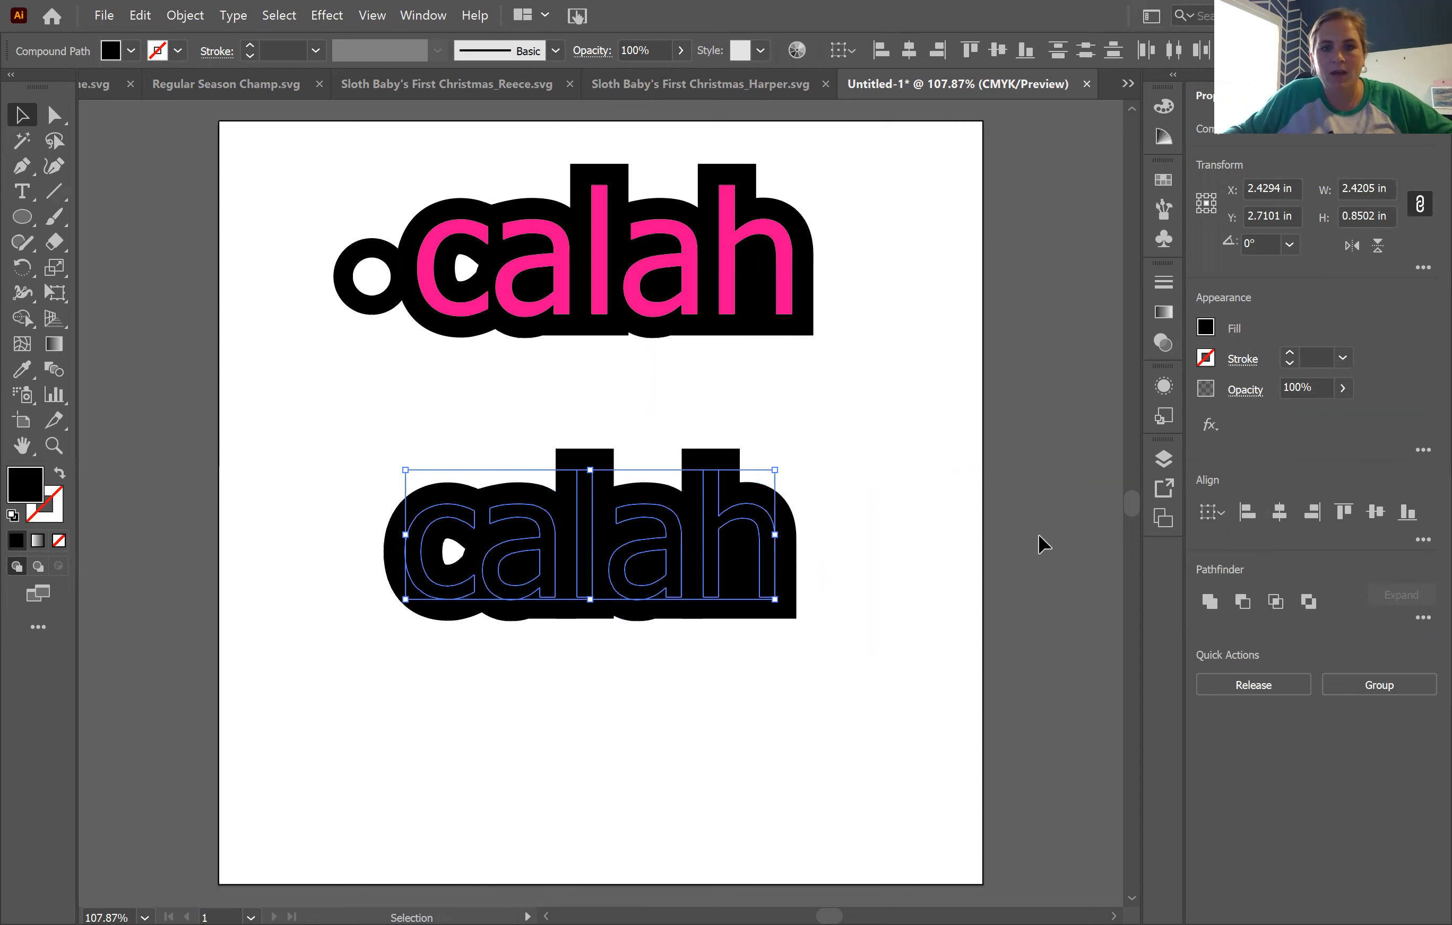
click(1205, 329)
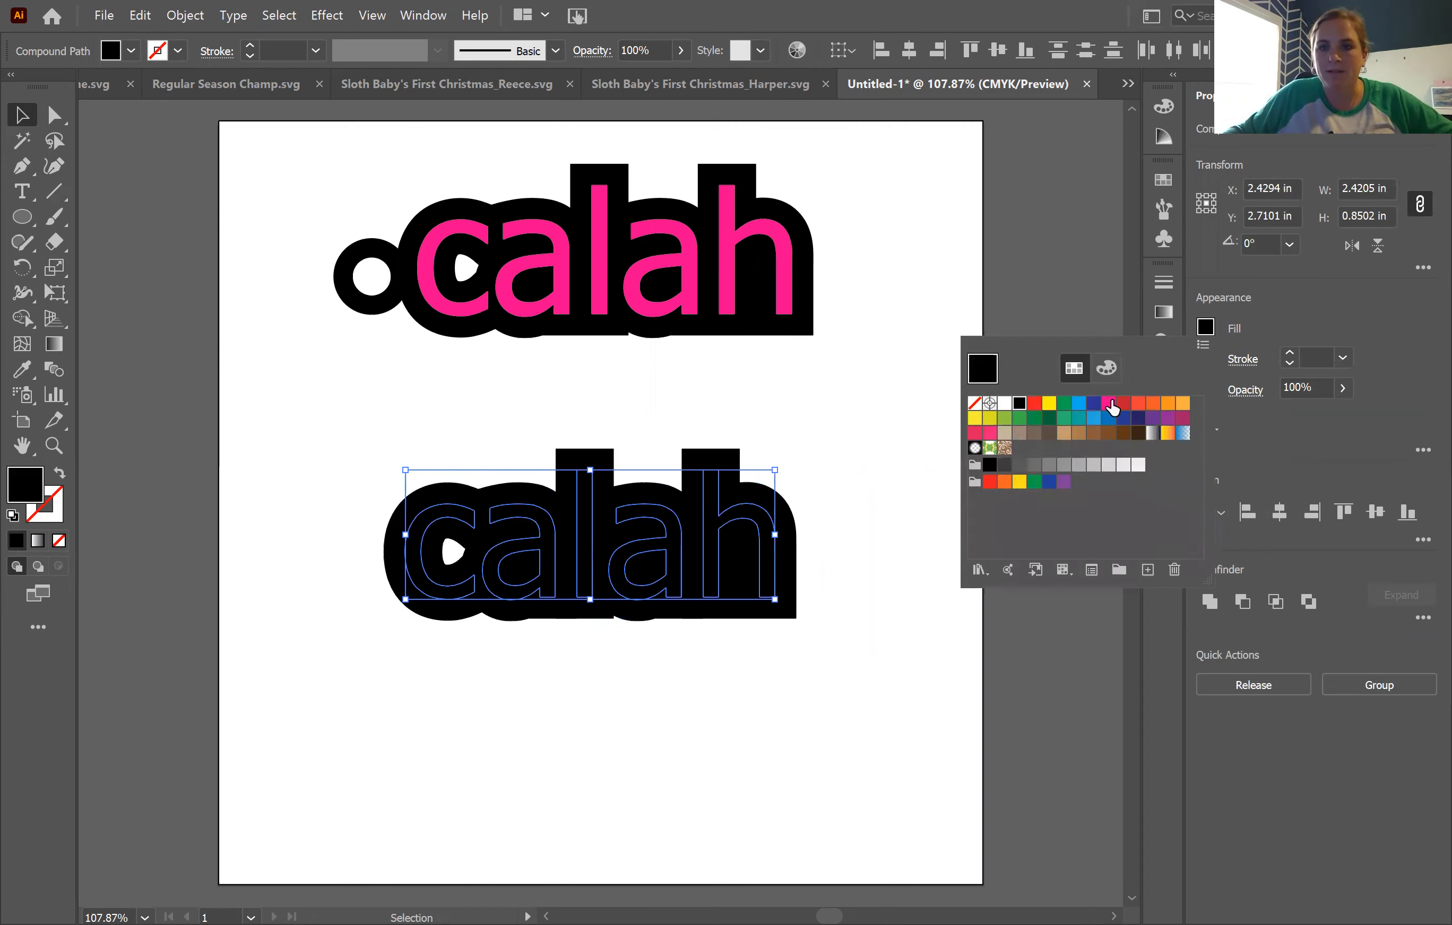
click(1137, 403)
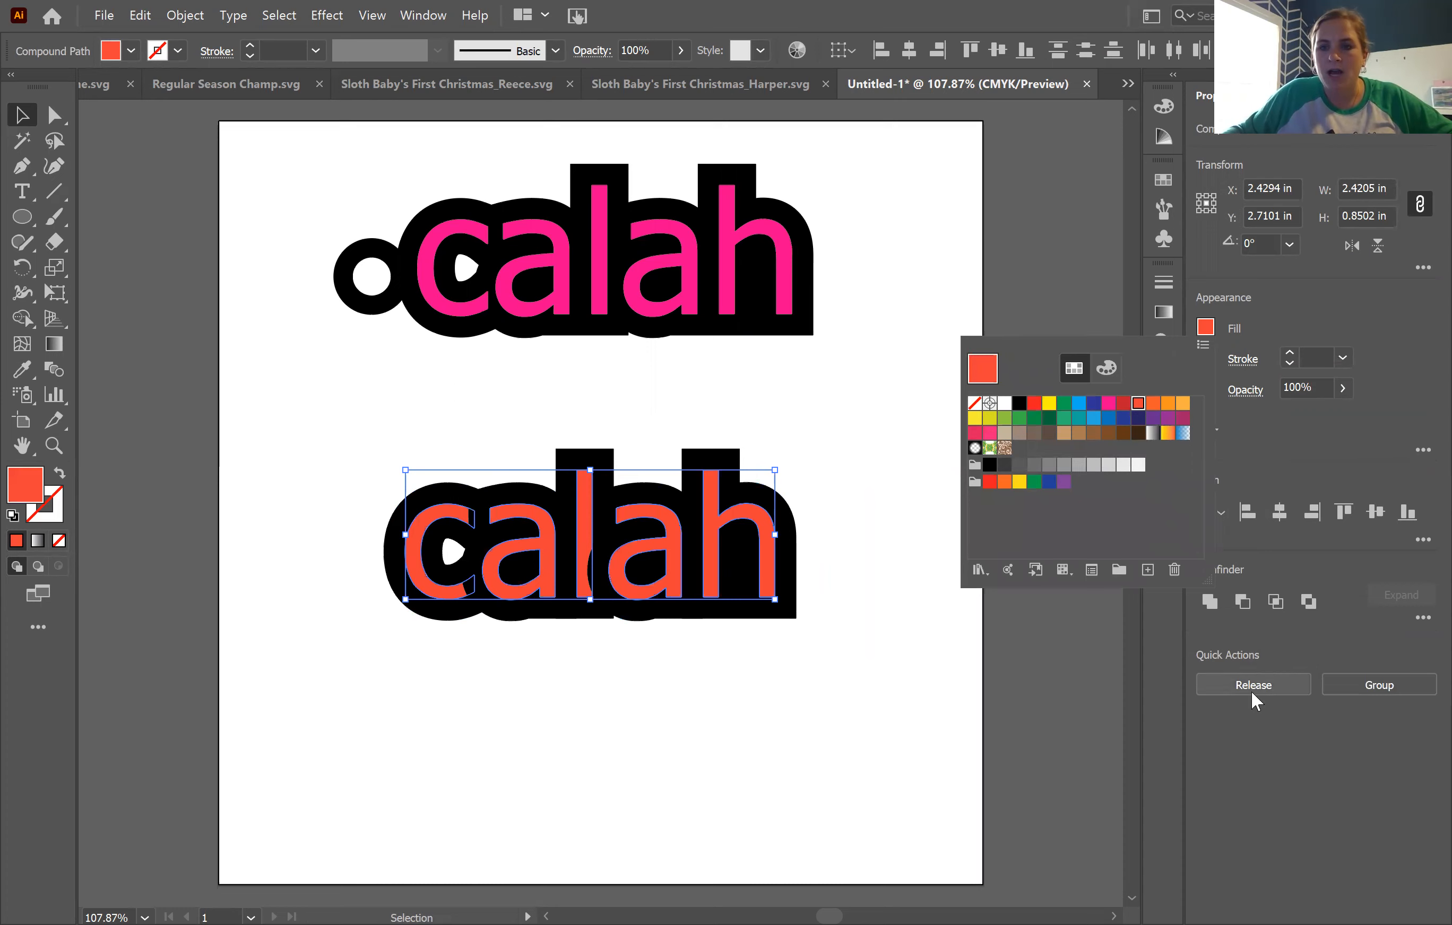
click(1361, 684)
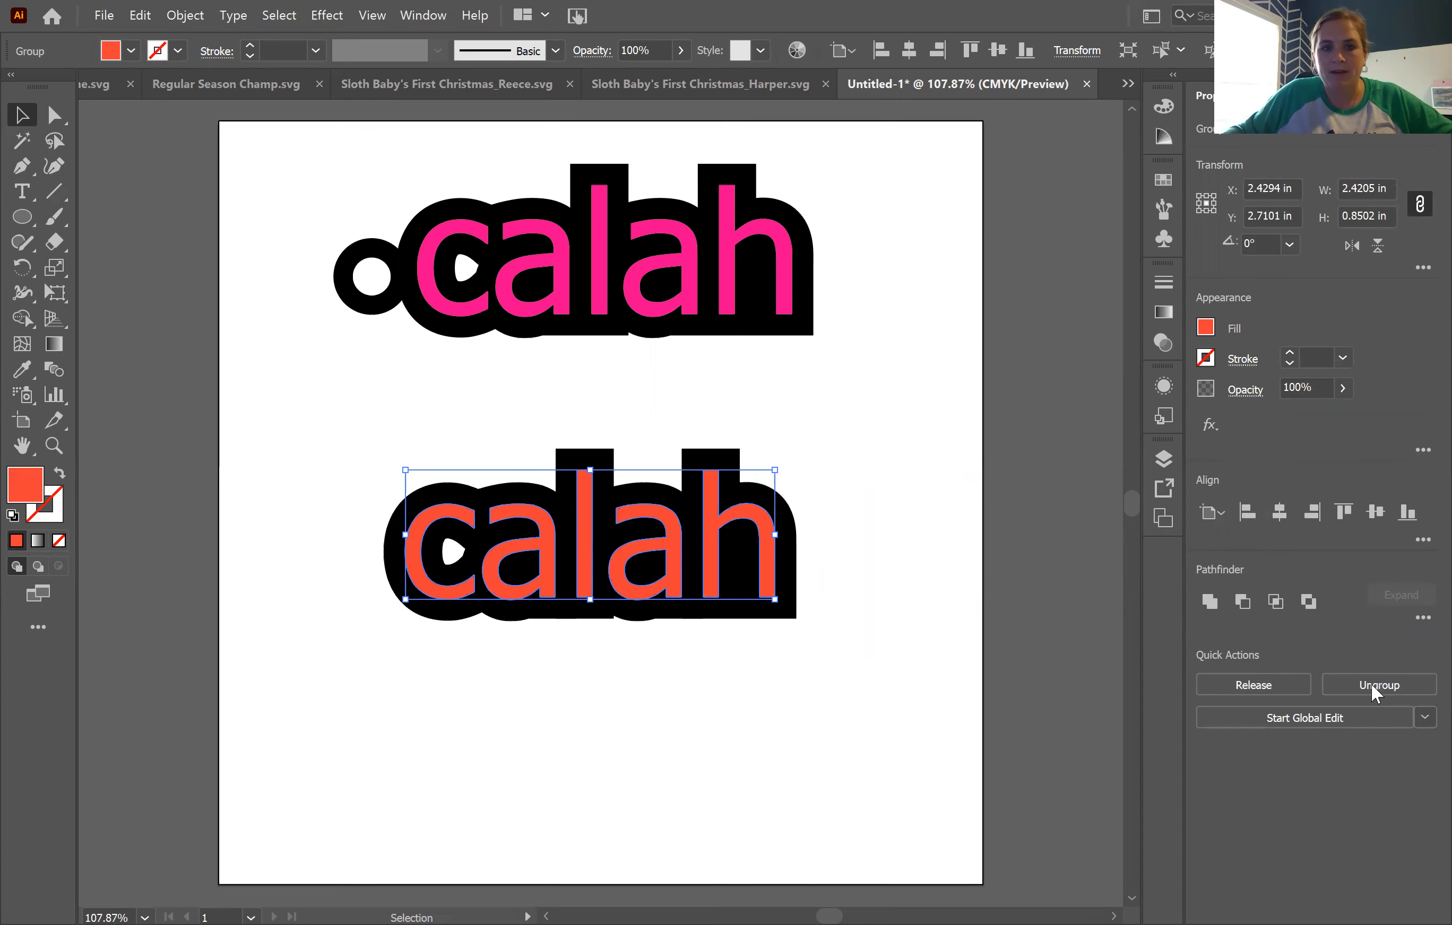
click(774, 650)
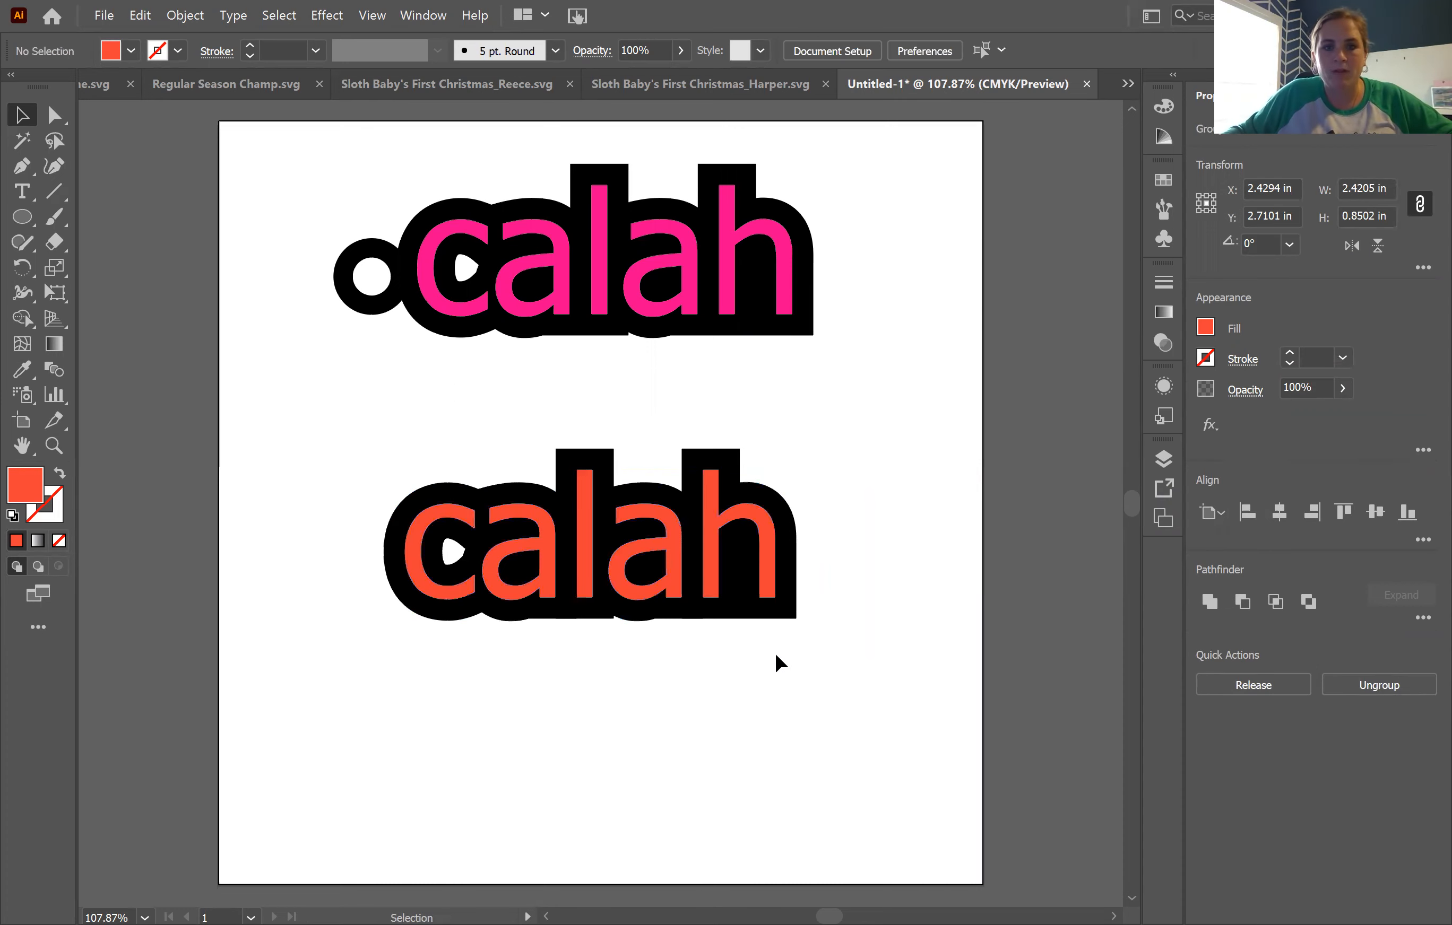
Step: Unite the five black offset outlines behind the orange-red letters into one shape with Pathfinder
click(749, 616)
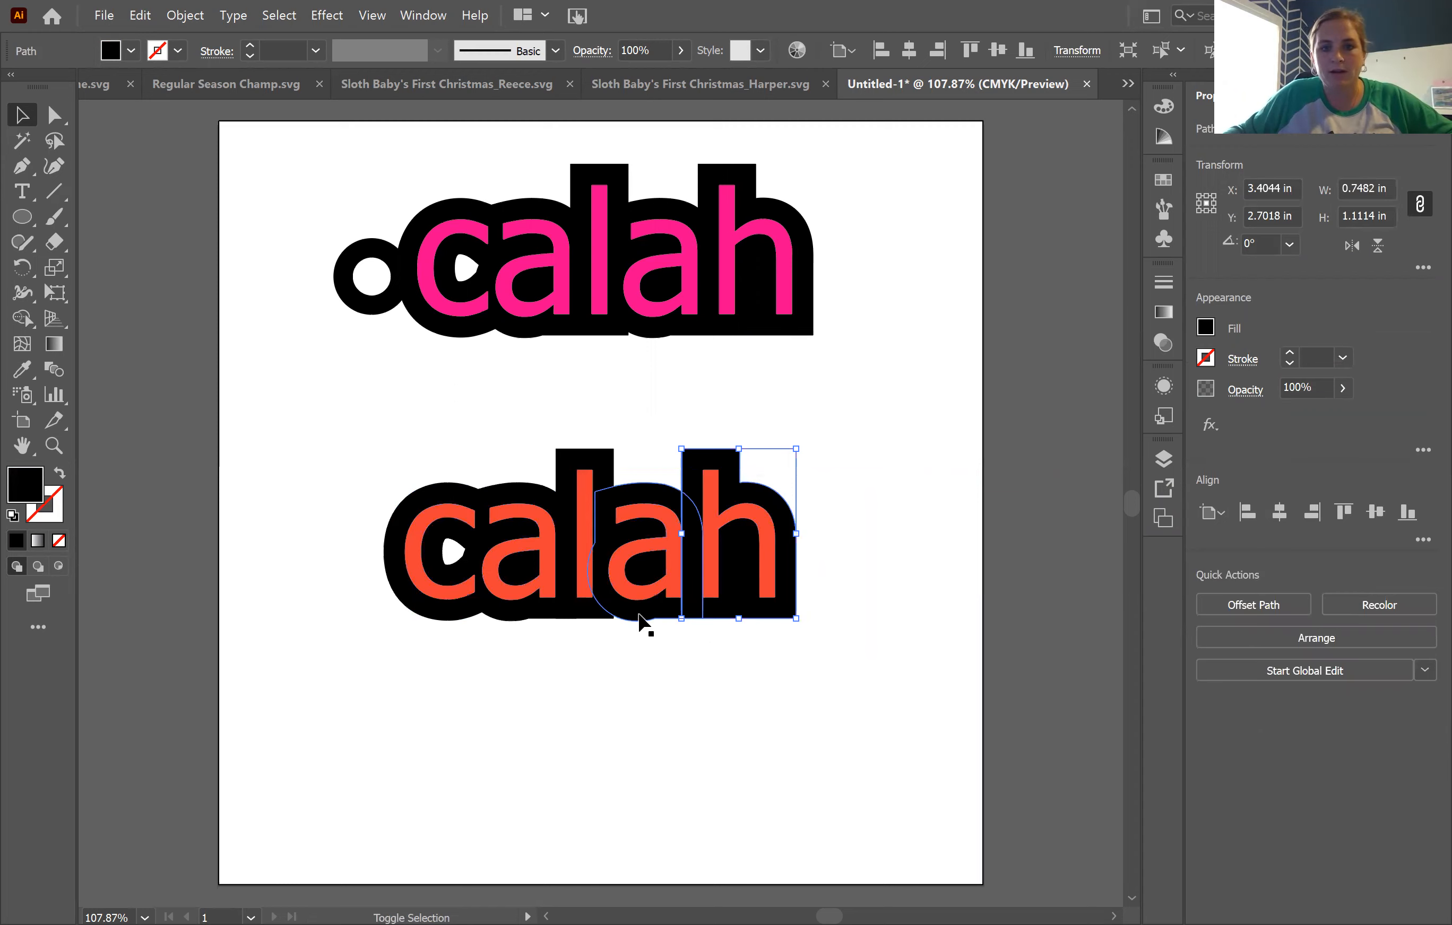
shift+click(617, 613)
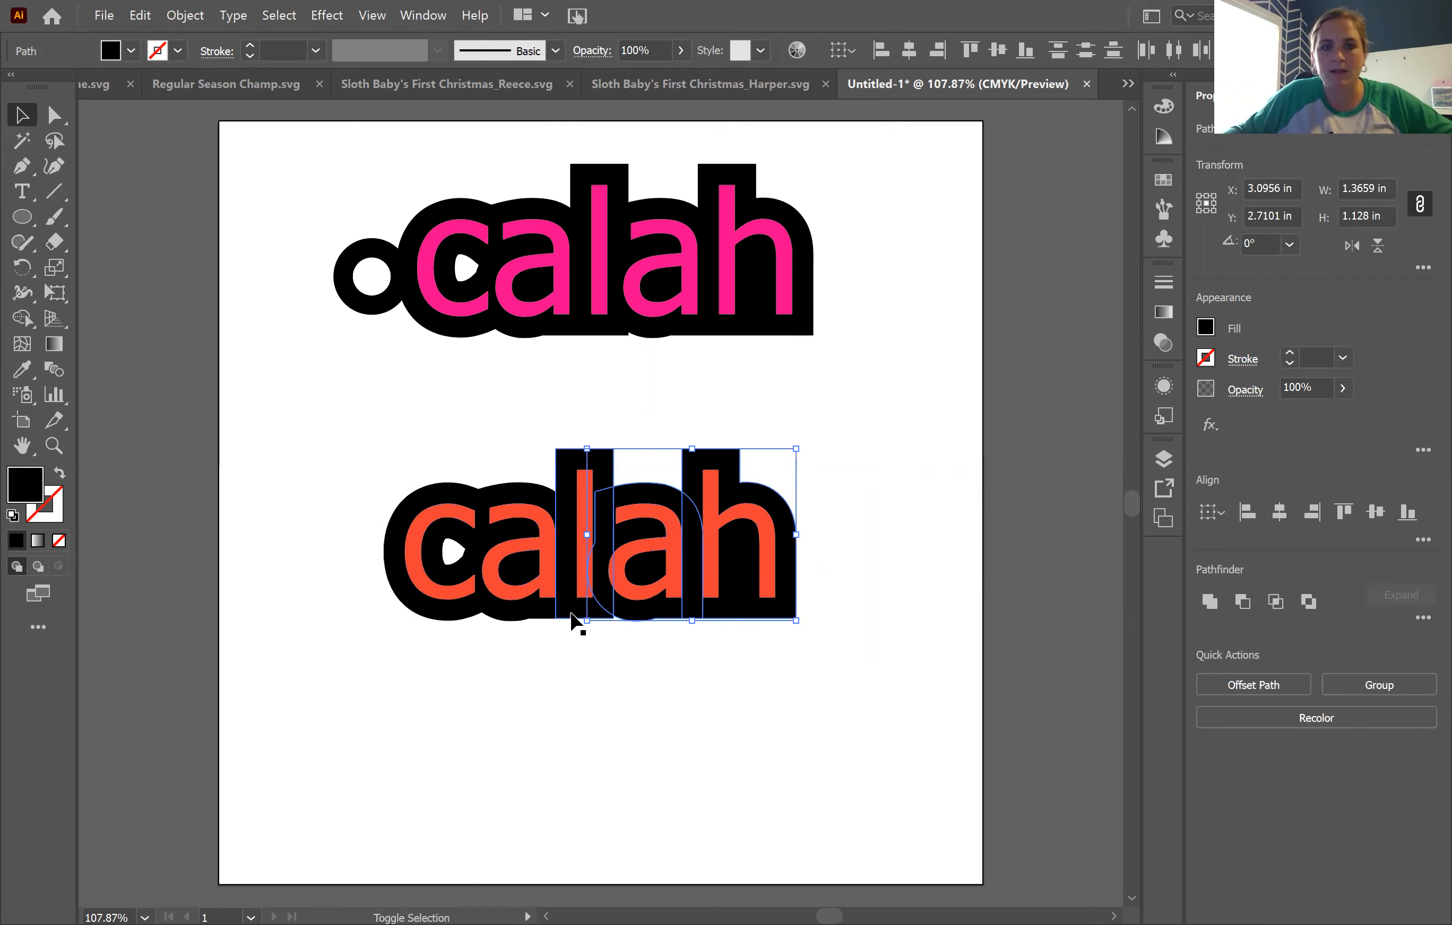
shift+click(527, 614)
shift+click(427, 621)
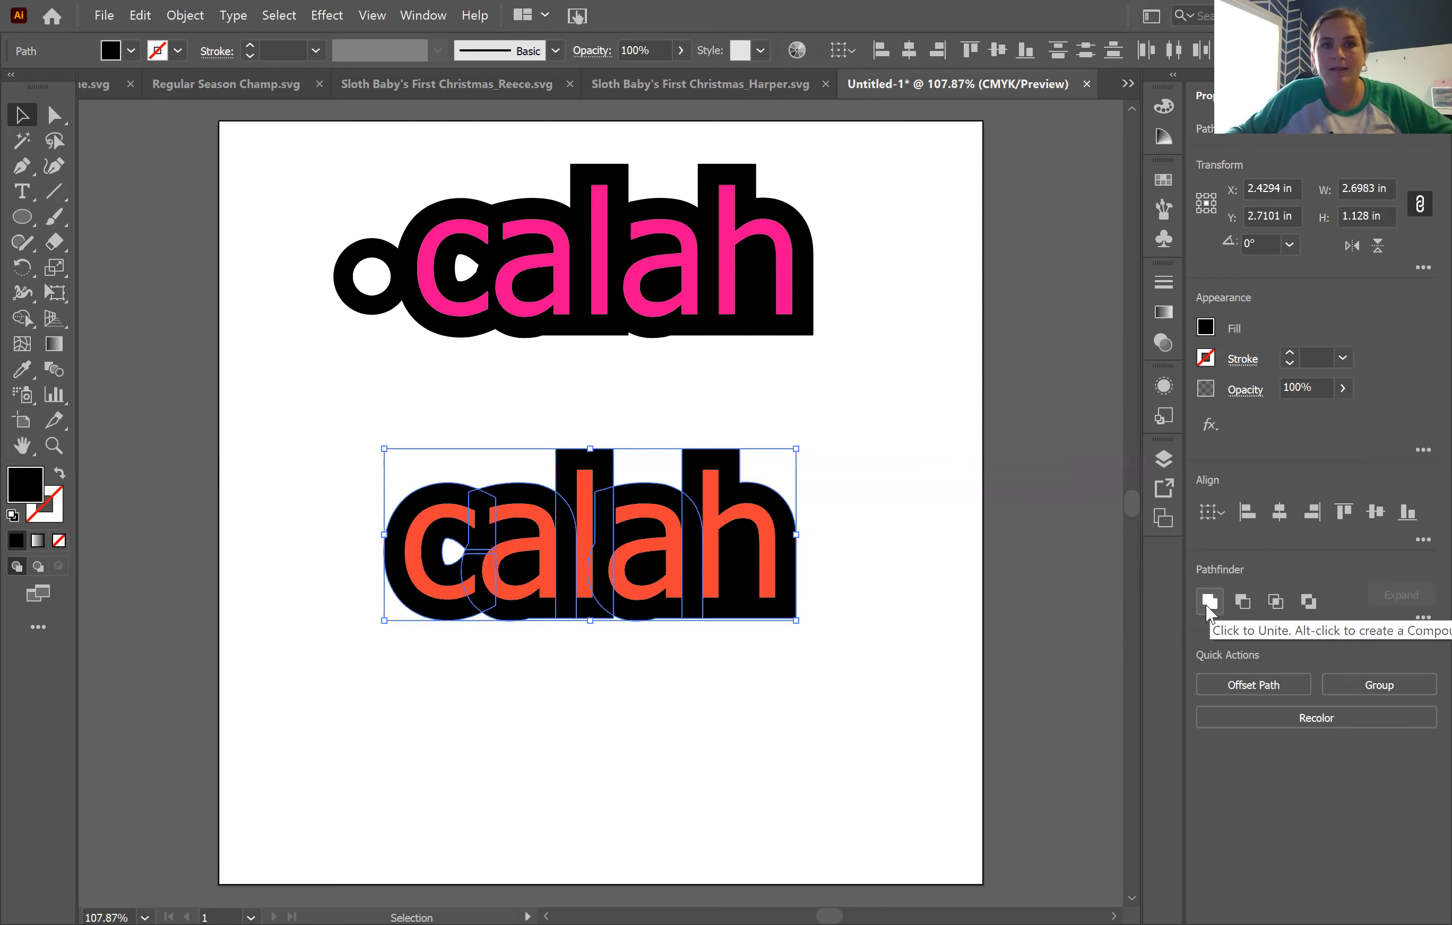
key(alt+w)
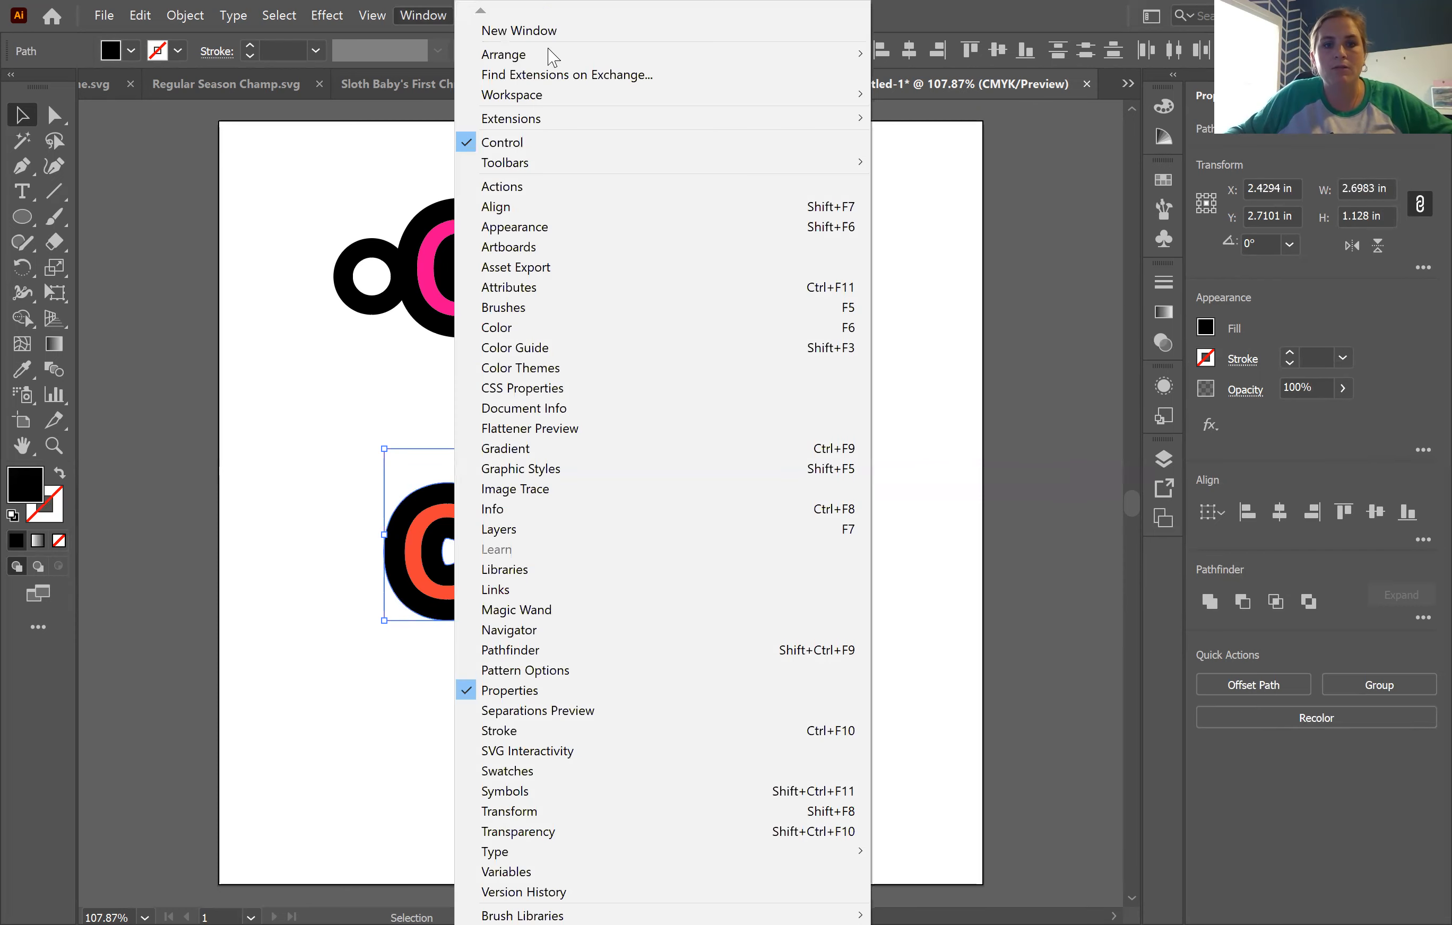
click(696, 652)
drag(851, 118, 959, 170)
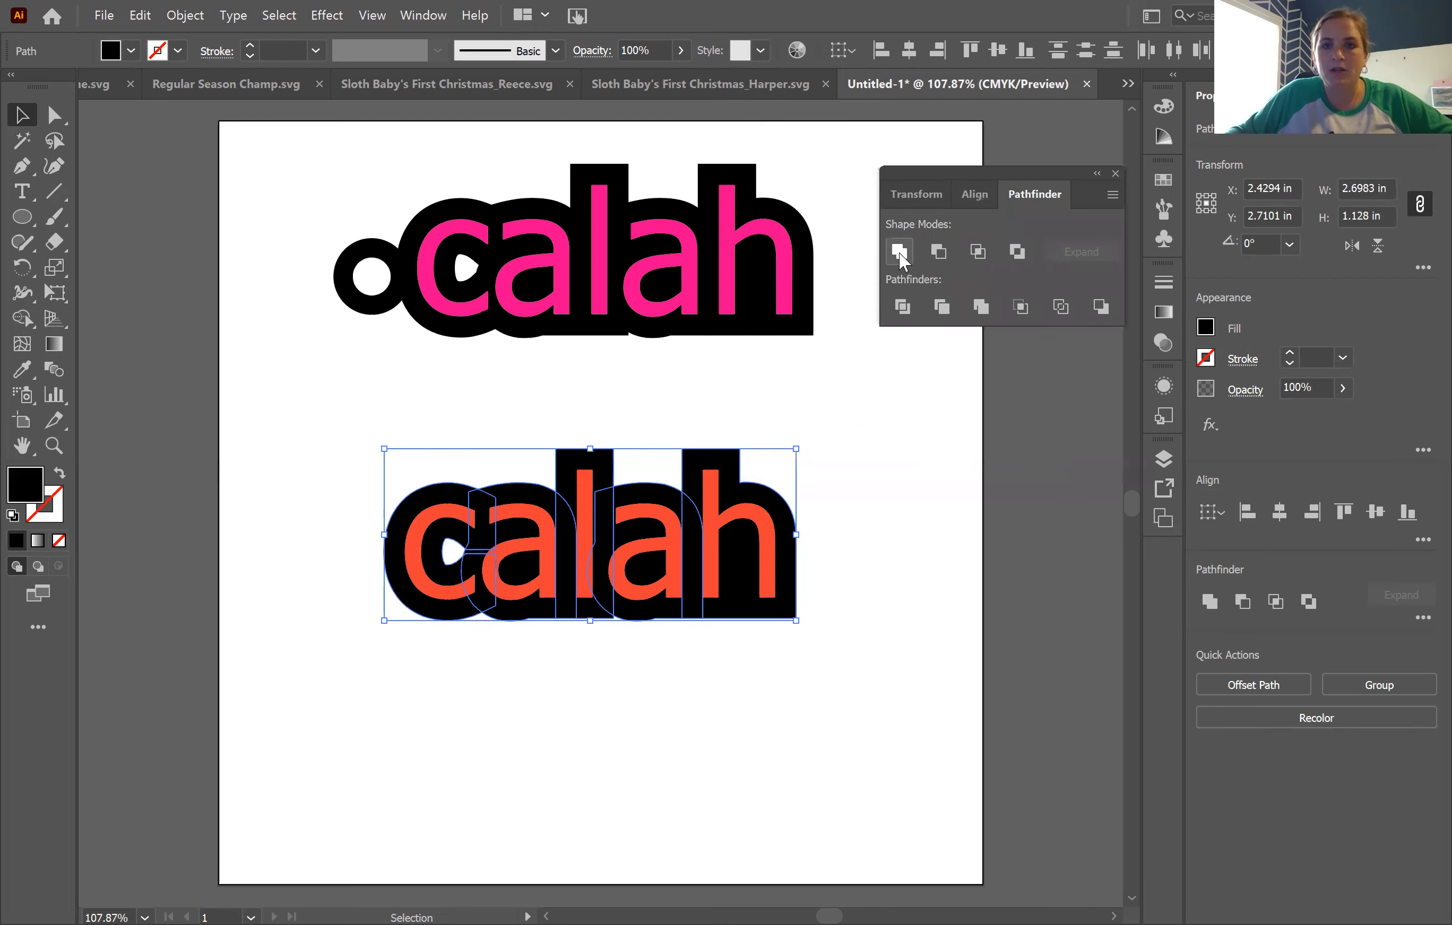
click(900, 252)
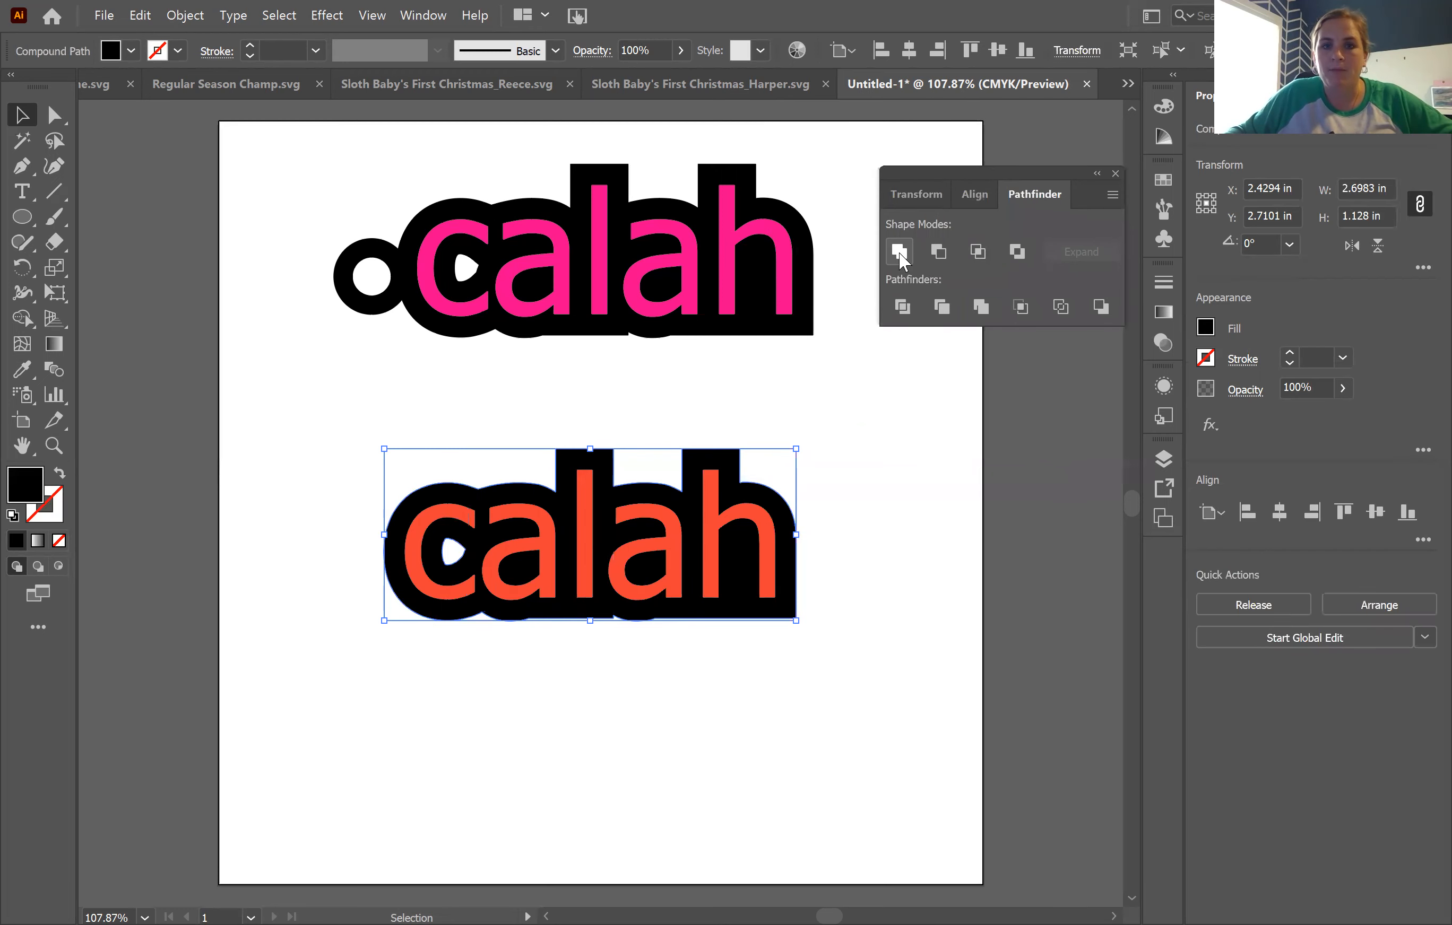
Step: Move the united black outline down off the letters as a test, undo the move and close Pathfinder
click(753, 631)
drag(756, 604, 873, 795)
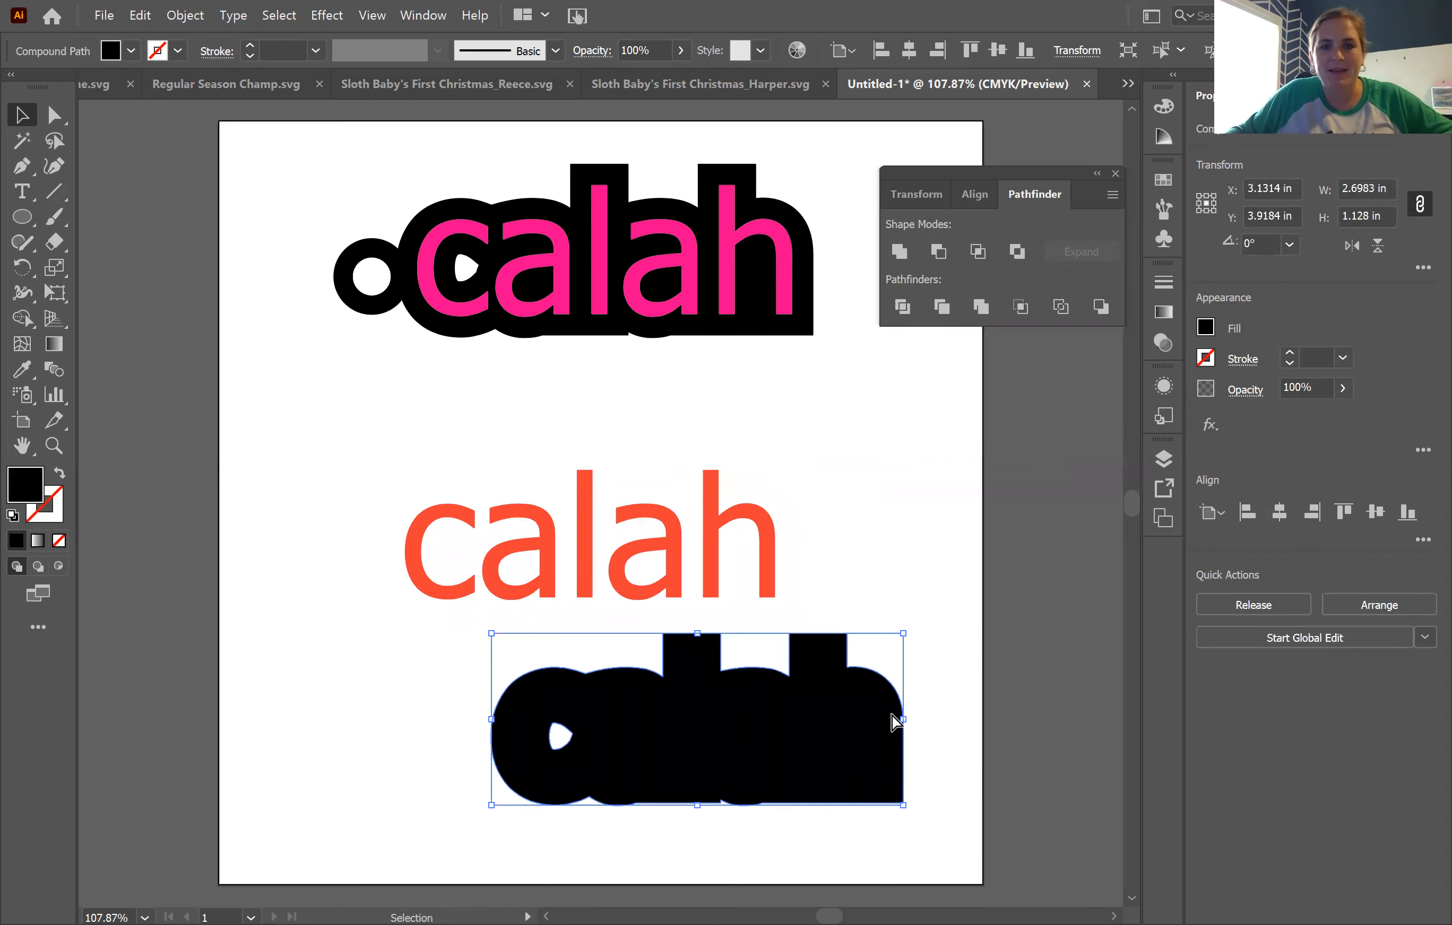
key(ctrl+z)
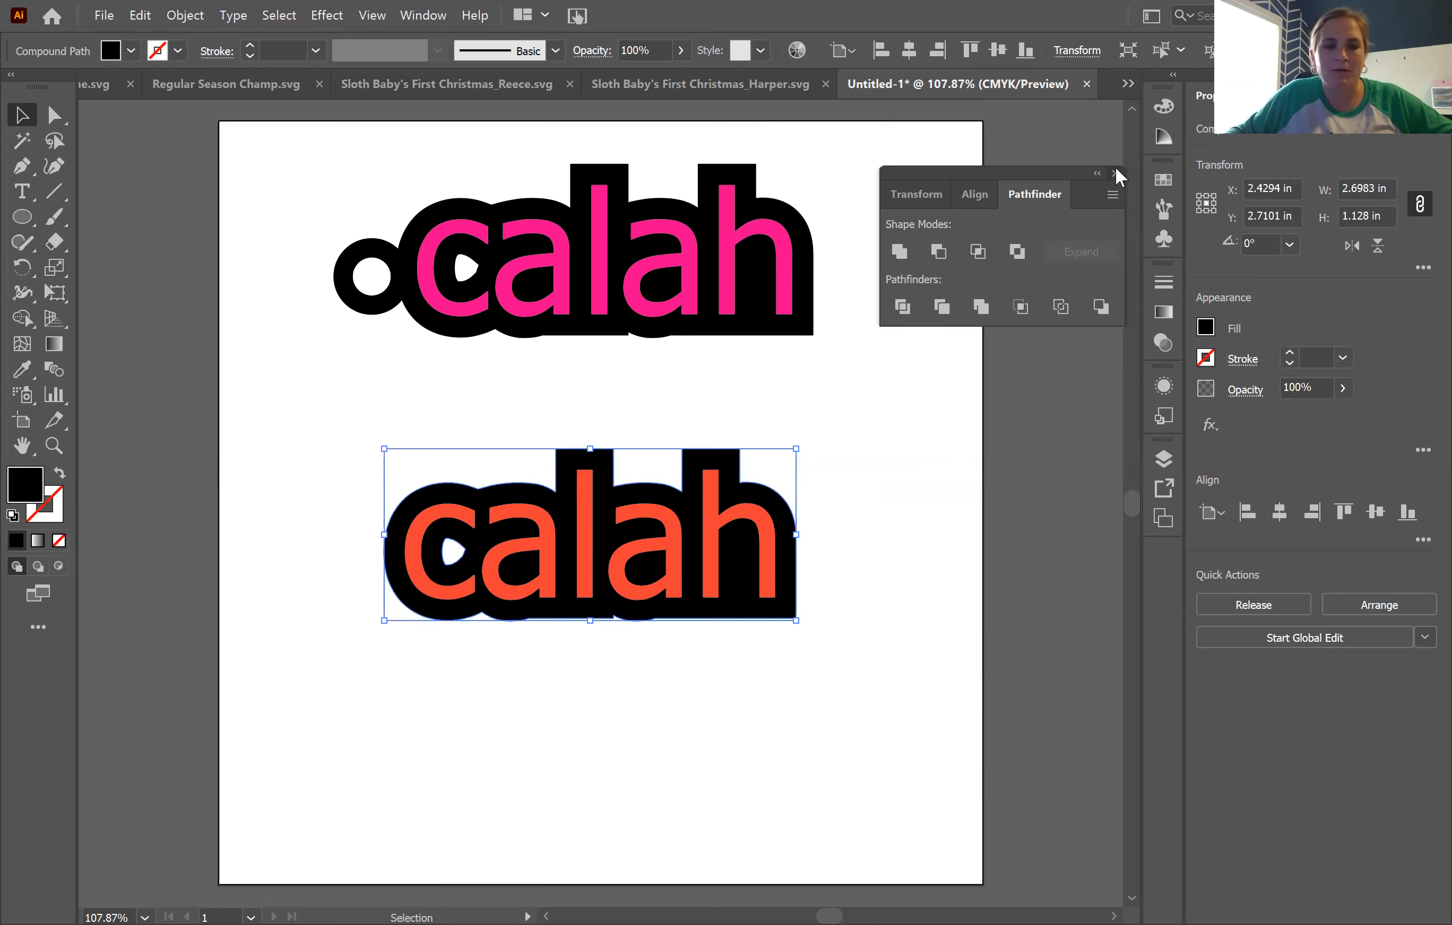
click(1114, 173)
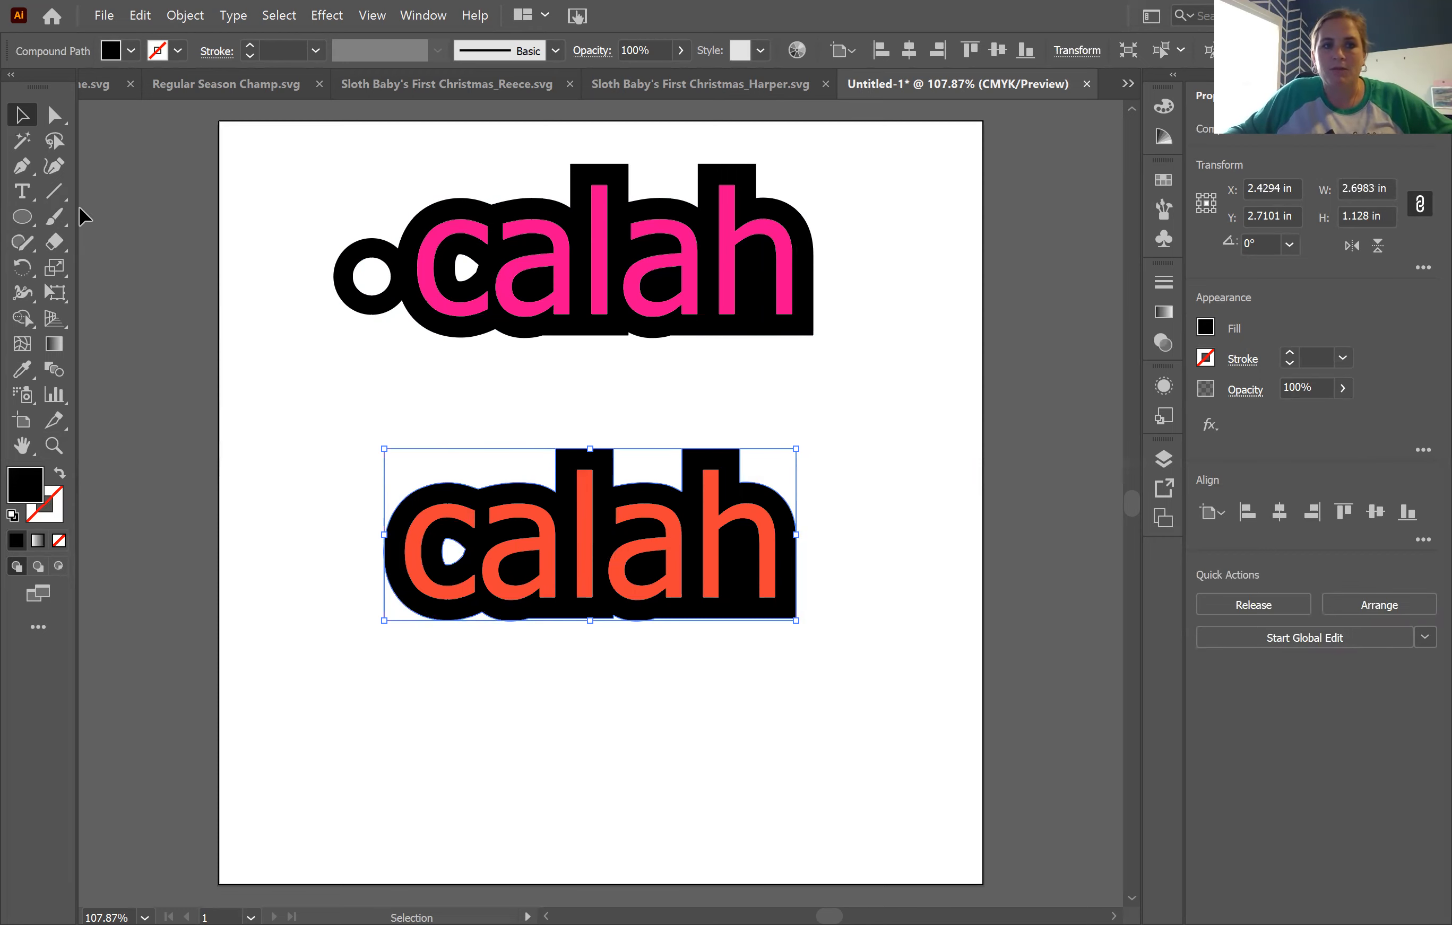
Step: Draw a black circle about 0.48 in wide above and to the right of the lower word
click(21, 217)
drag(826, 398, 898, 469)
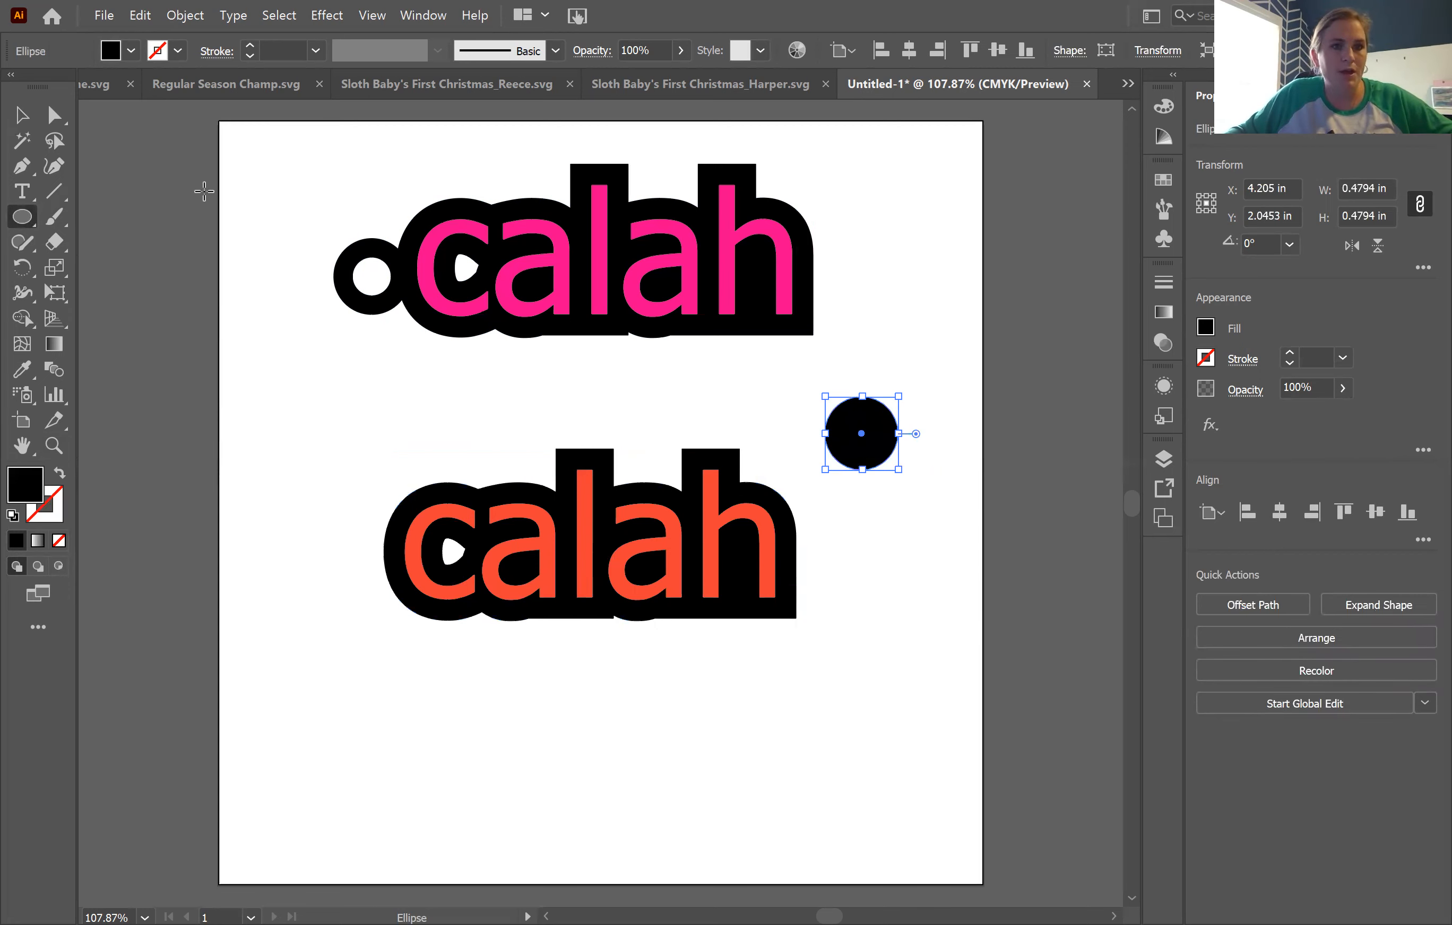
click(23, 219)
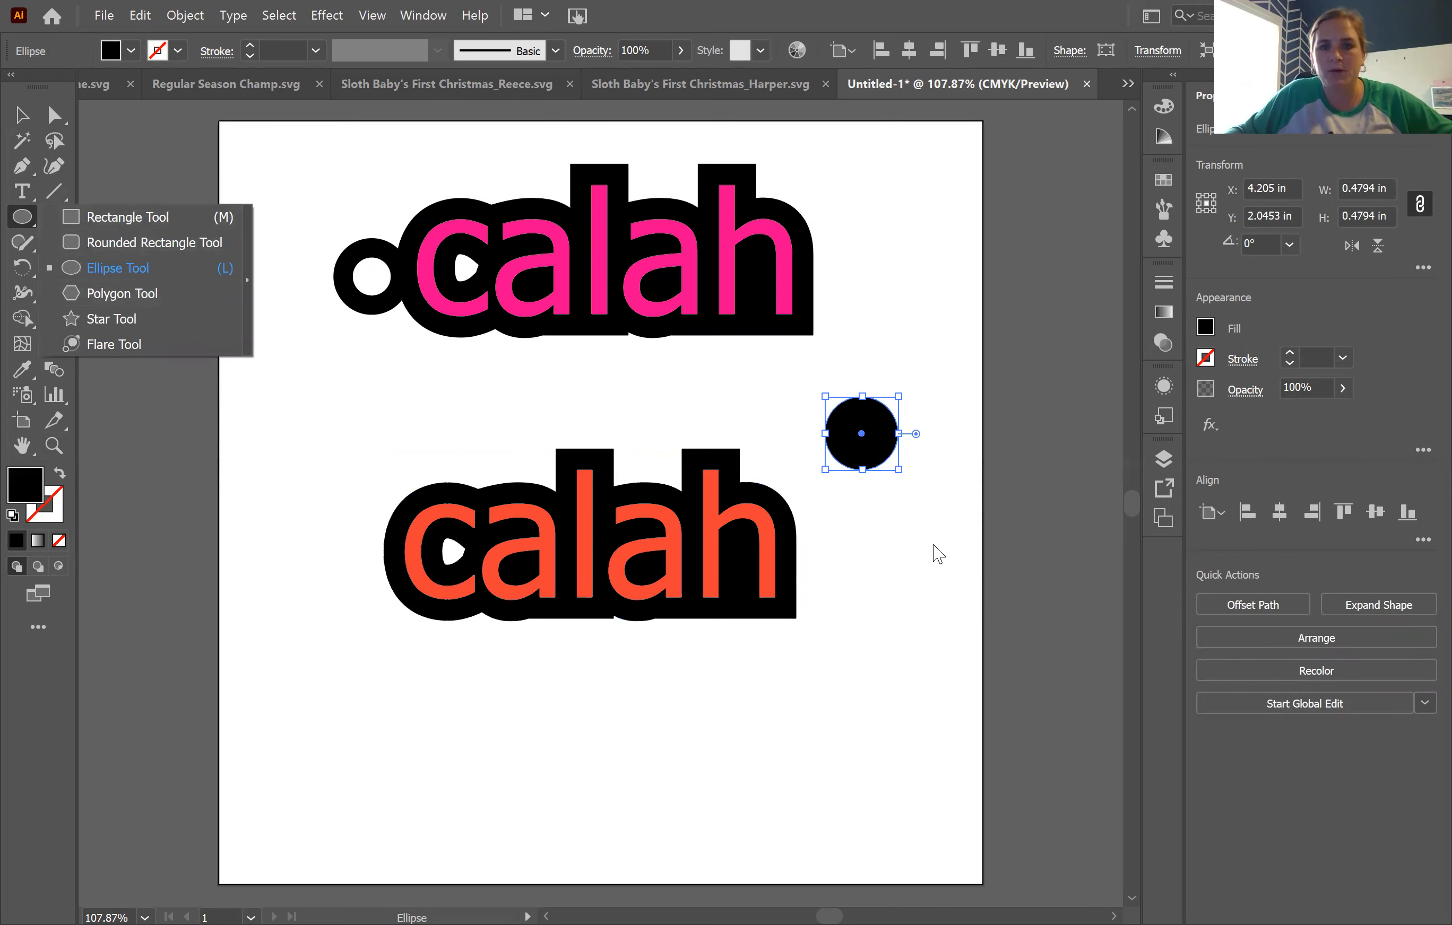
click(806, 515)
key(Escape)
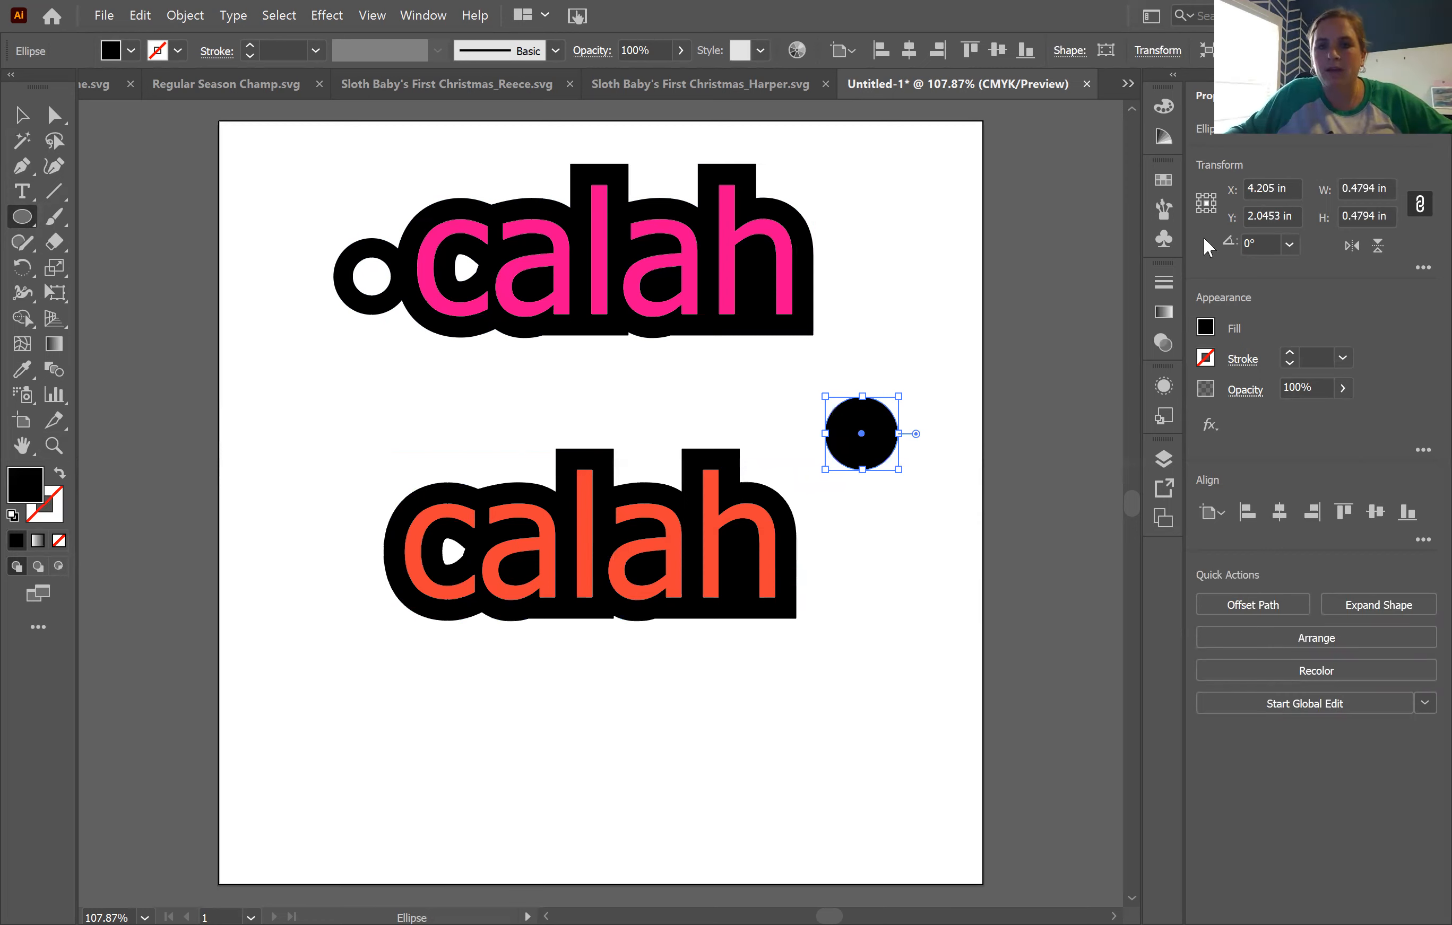
key(v)
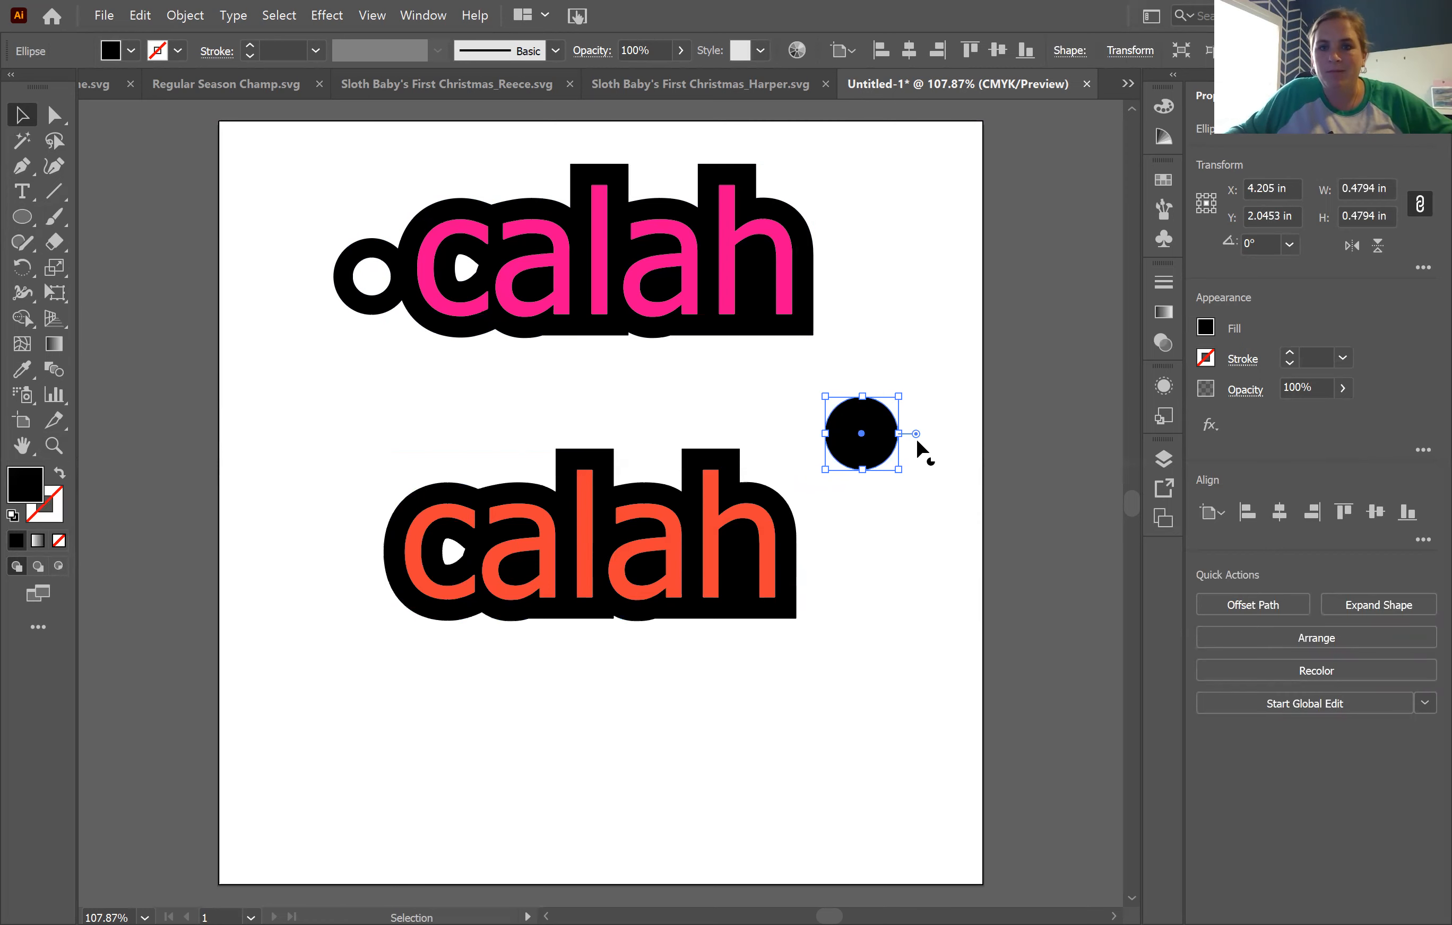
Step: Set the circle's width and height to 0.5 in with the proportions kept
click(1366, 188)
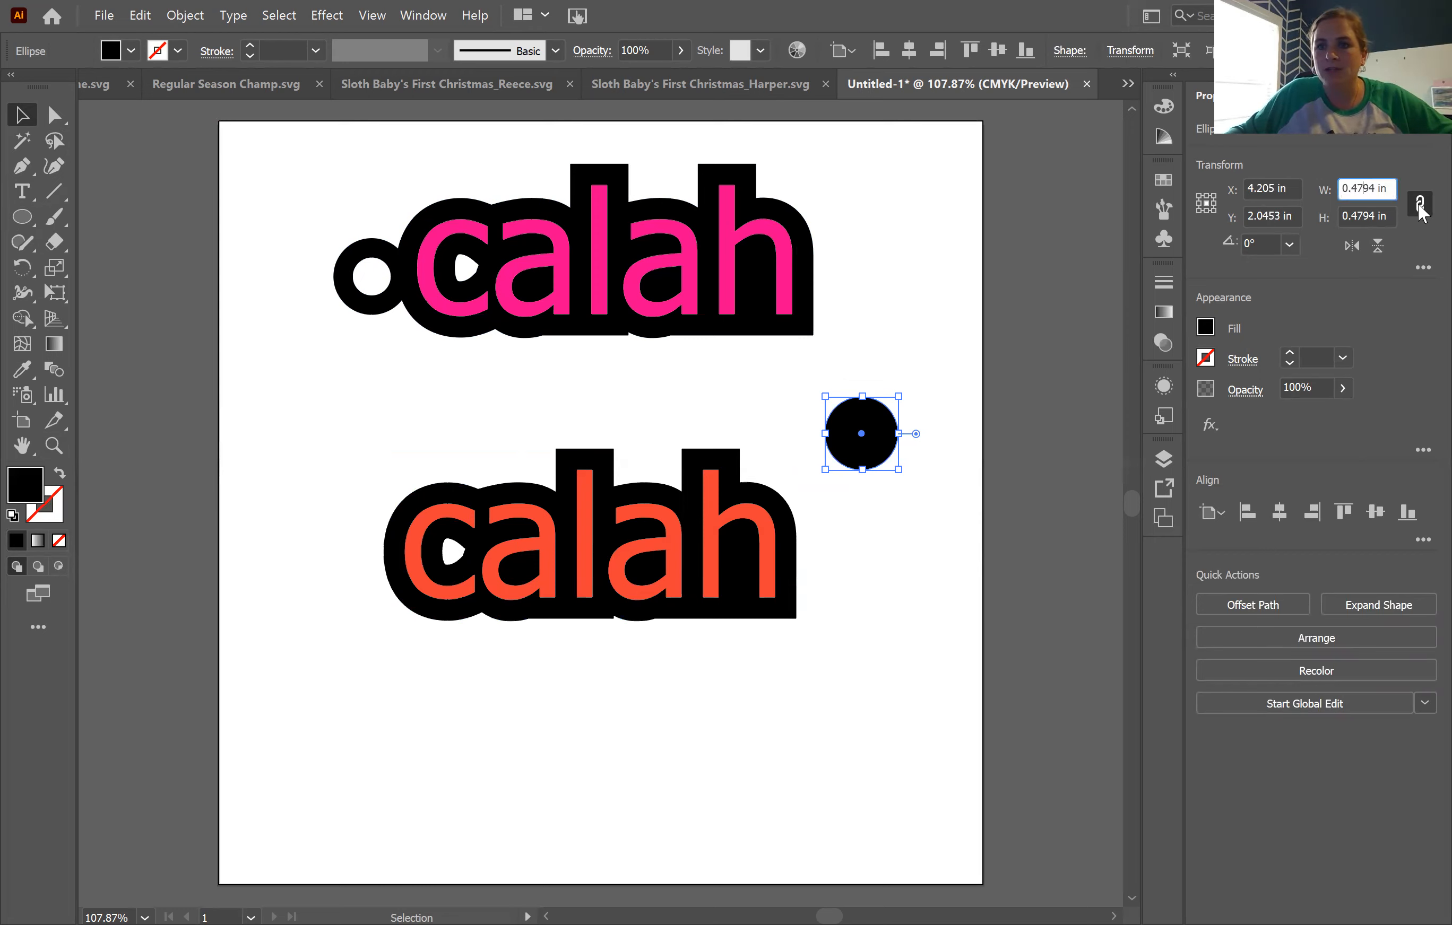
key(BackSpace)
key(BackSpace)
key(BackSpace)
key(BackSpace)
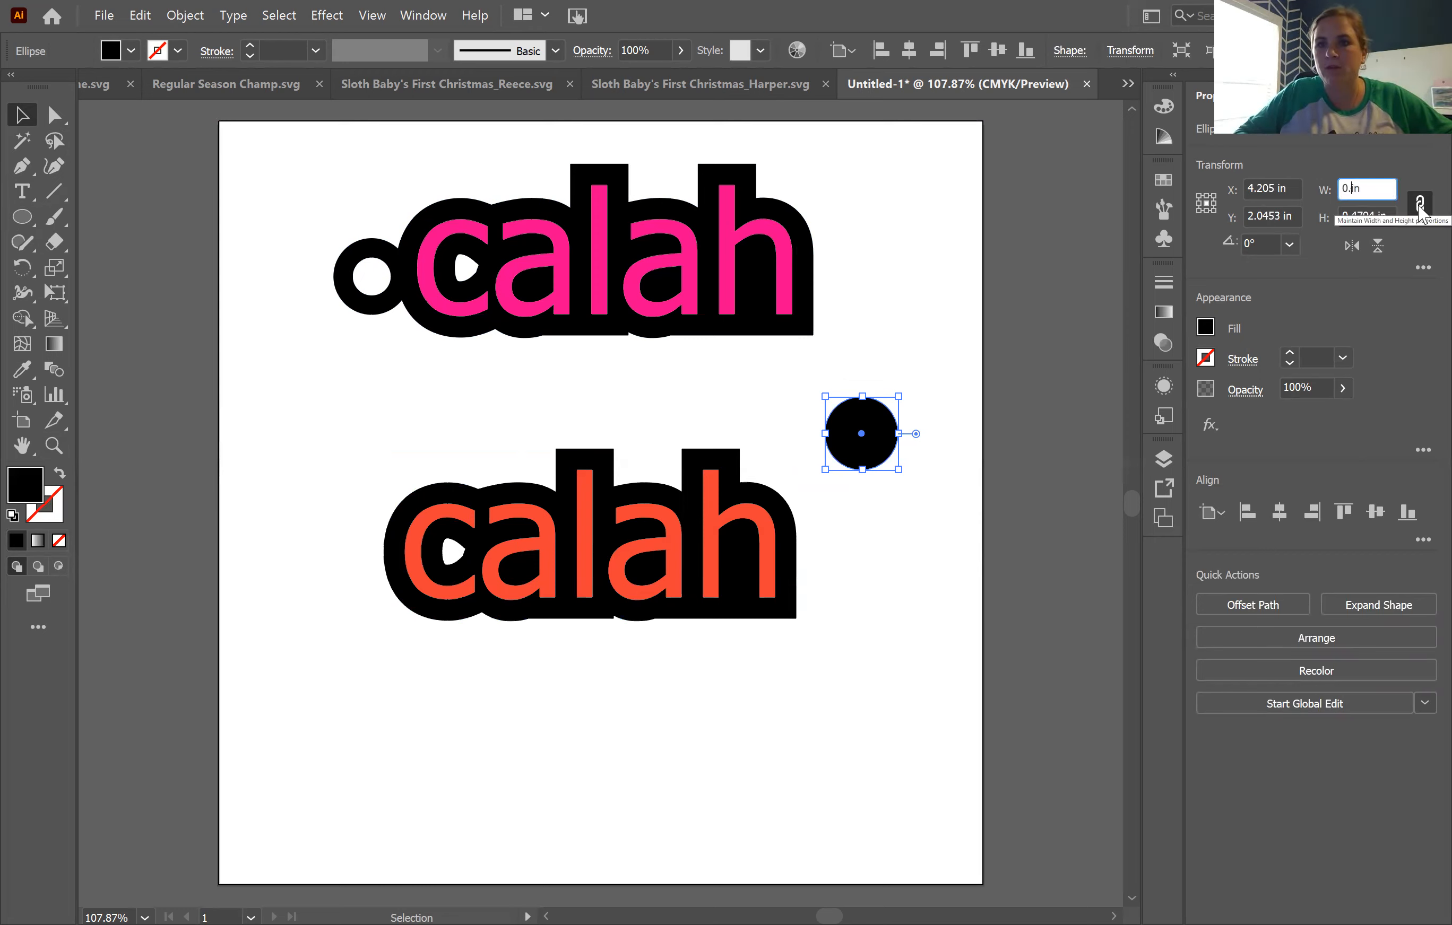
click(1419, 204)
text(5)
key(Tab)
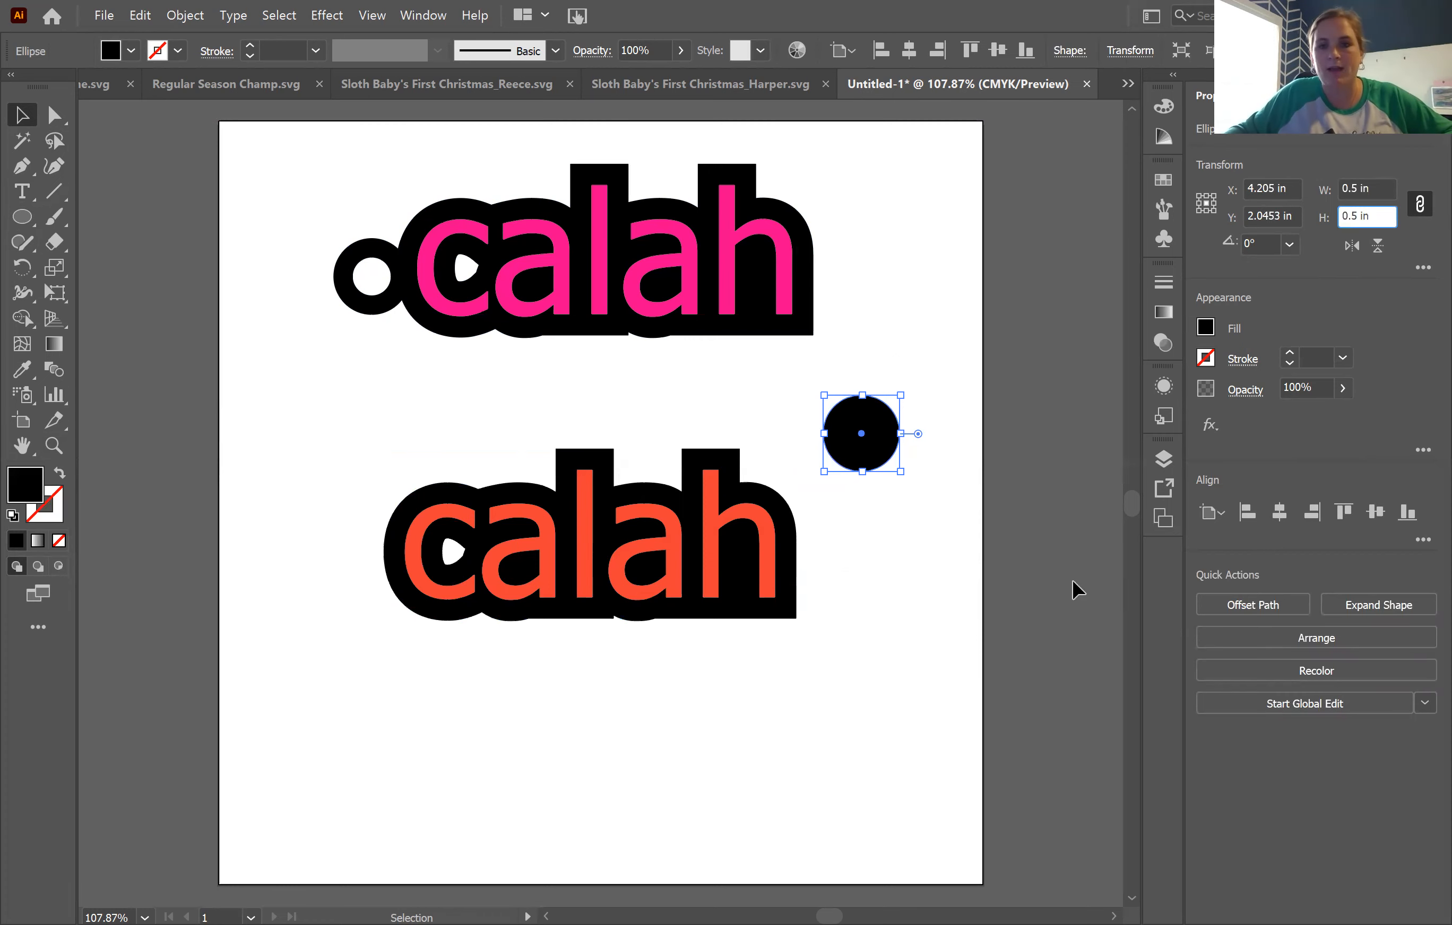
key(ctrl+v)
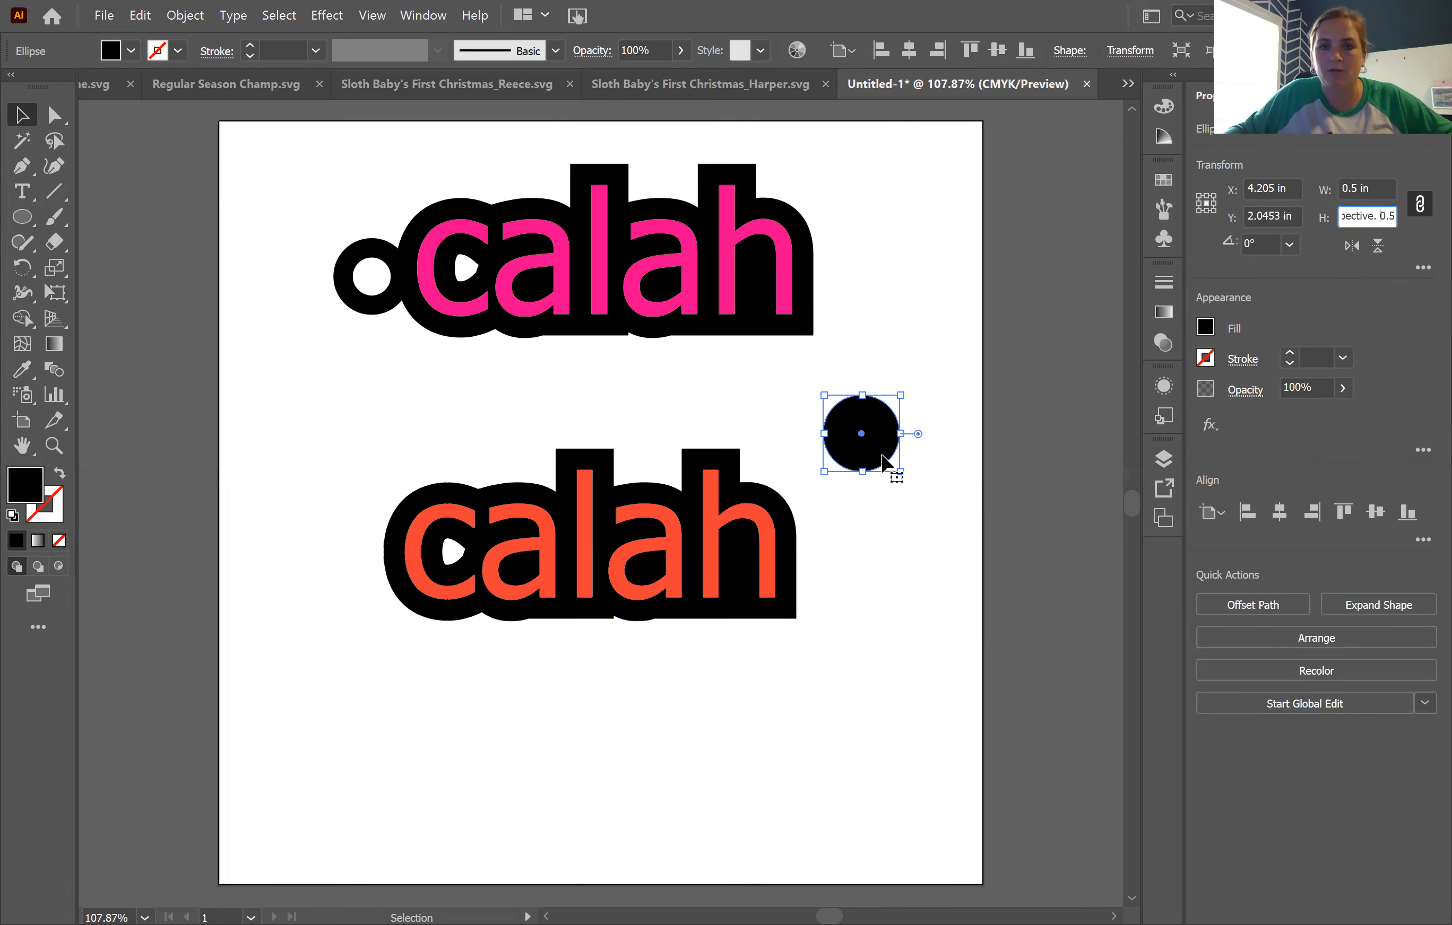
drag(882, 454, 906, 478)
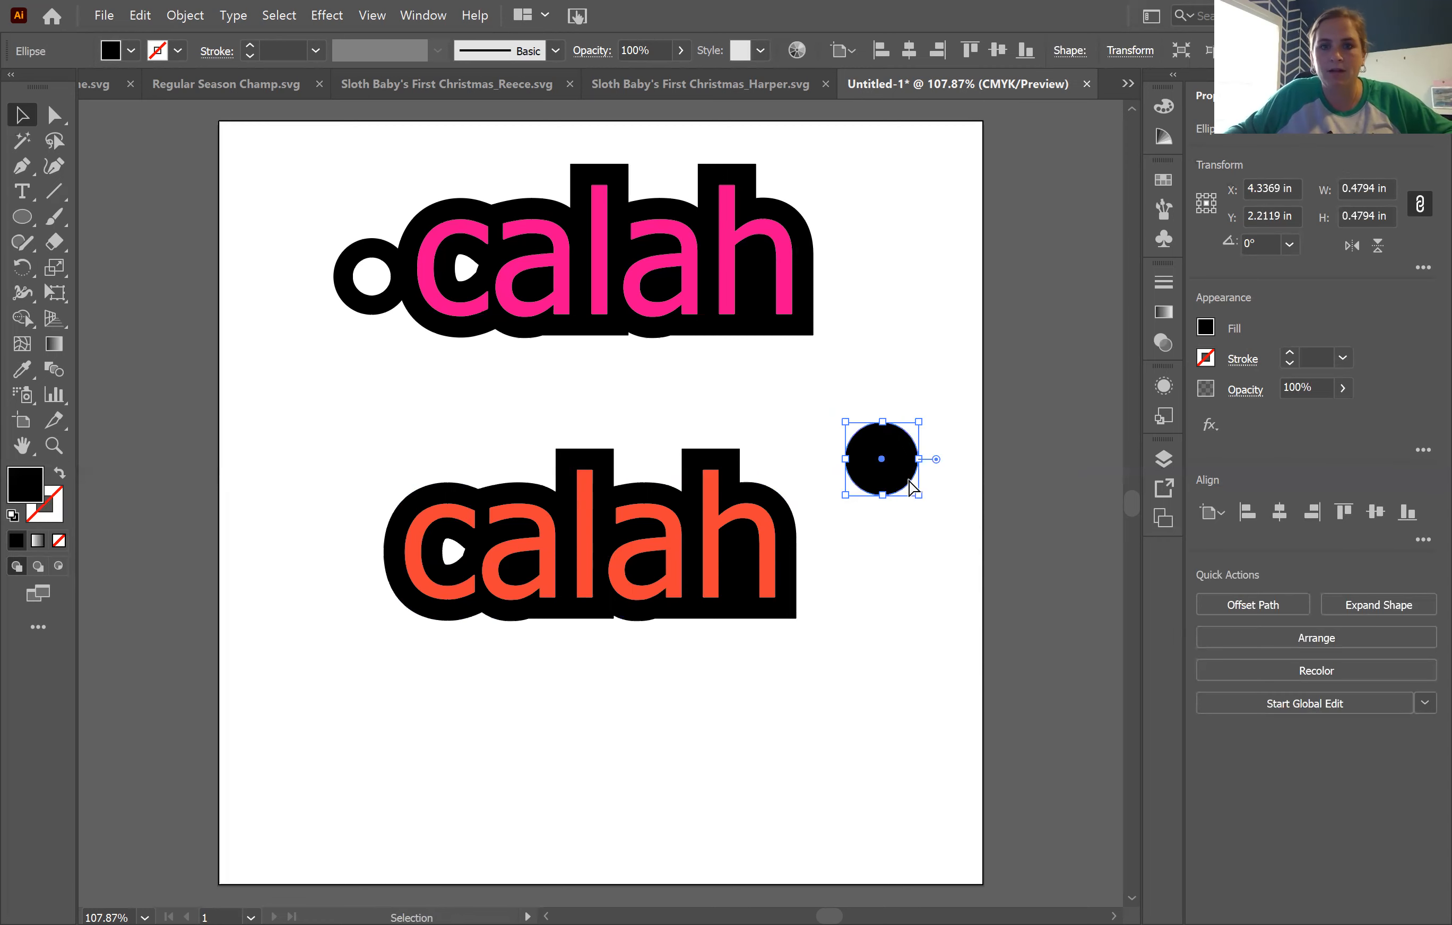
key(ctrl+z)
click(944, 589)
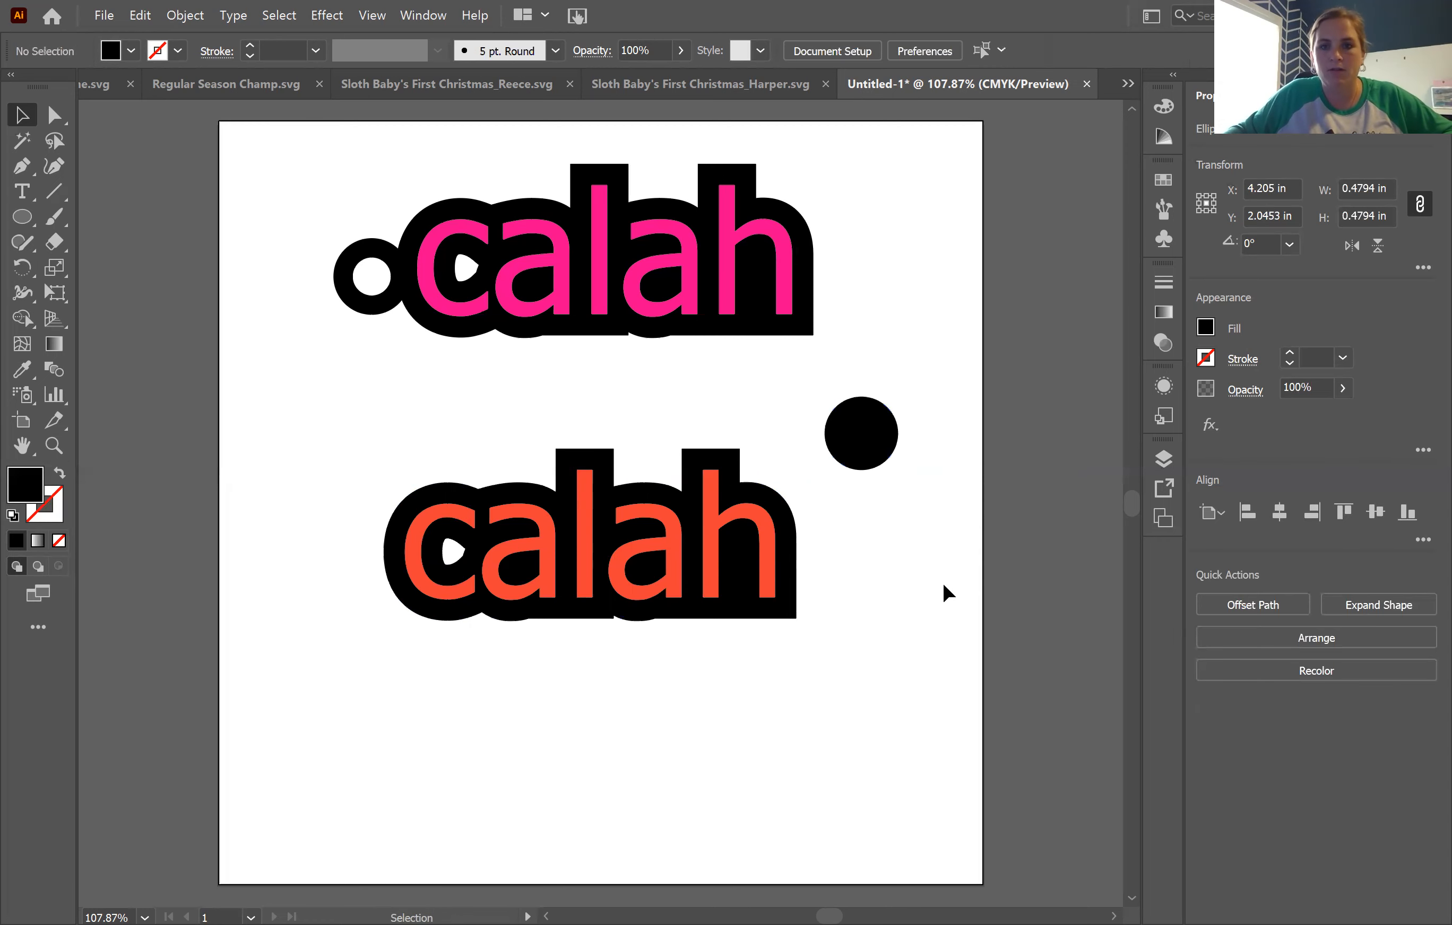
Step: Paste a copy of the circle to the right of the lower word and resize it to 0.25 in wide and high
key(ctrl+v)
drag(609, 520, 900, 560)
click(1362, 189)
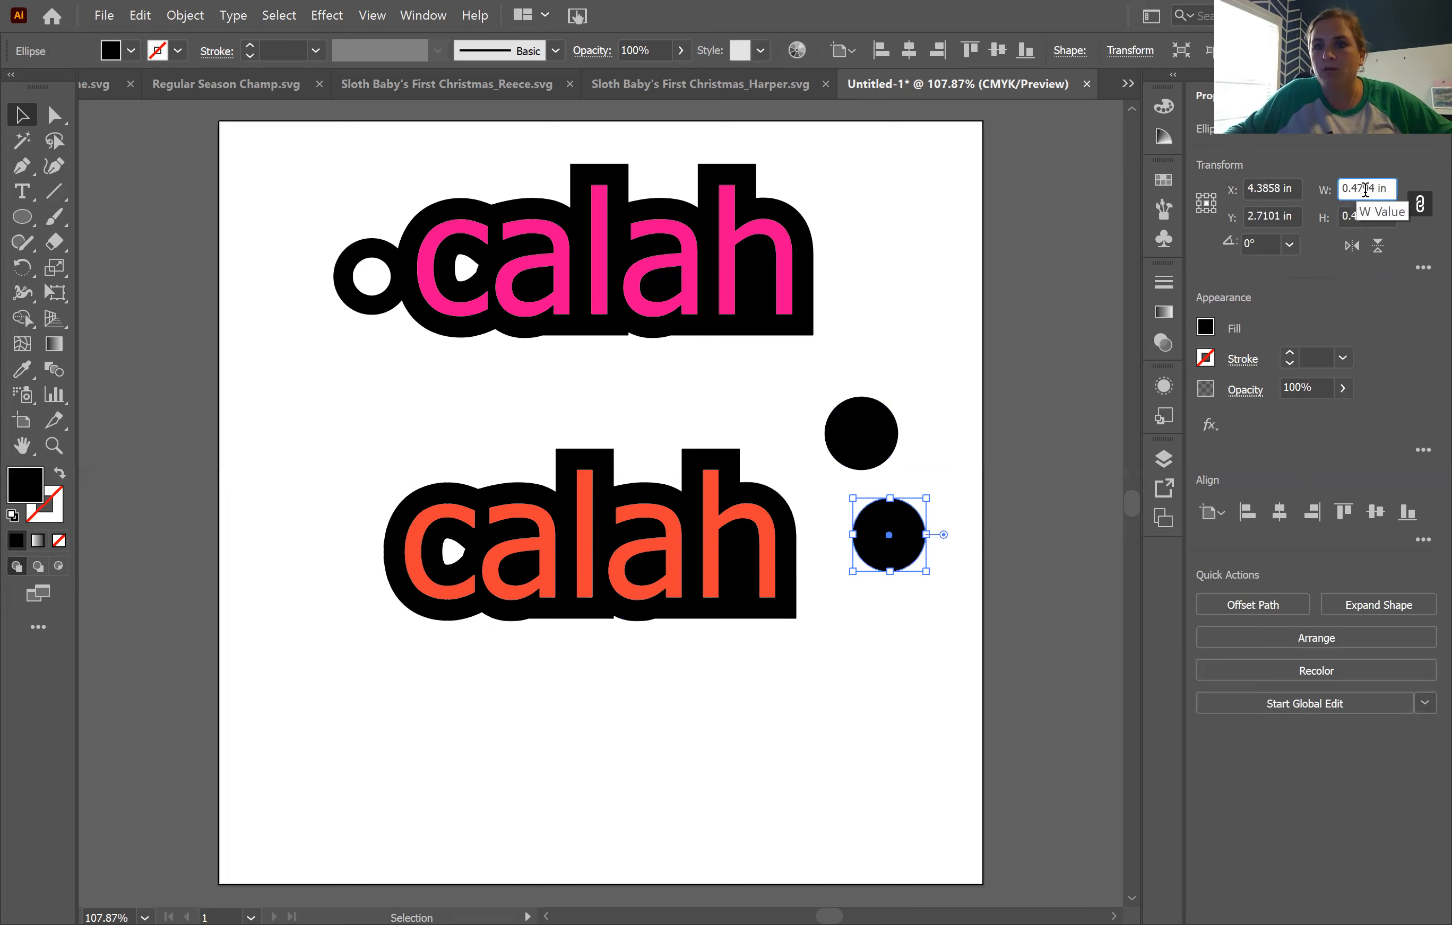
key(BackSpace)
key(BackSpace)
key(BackSpace)
key(BackSpace)
text(25)
key(Tab)
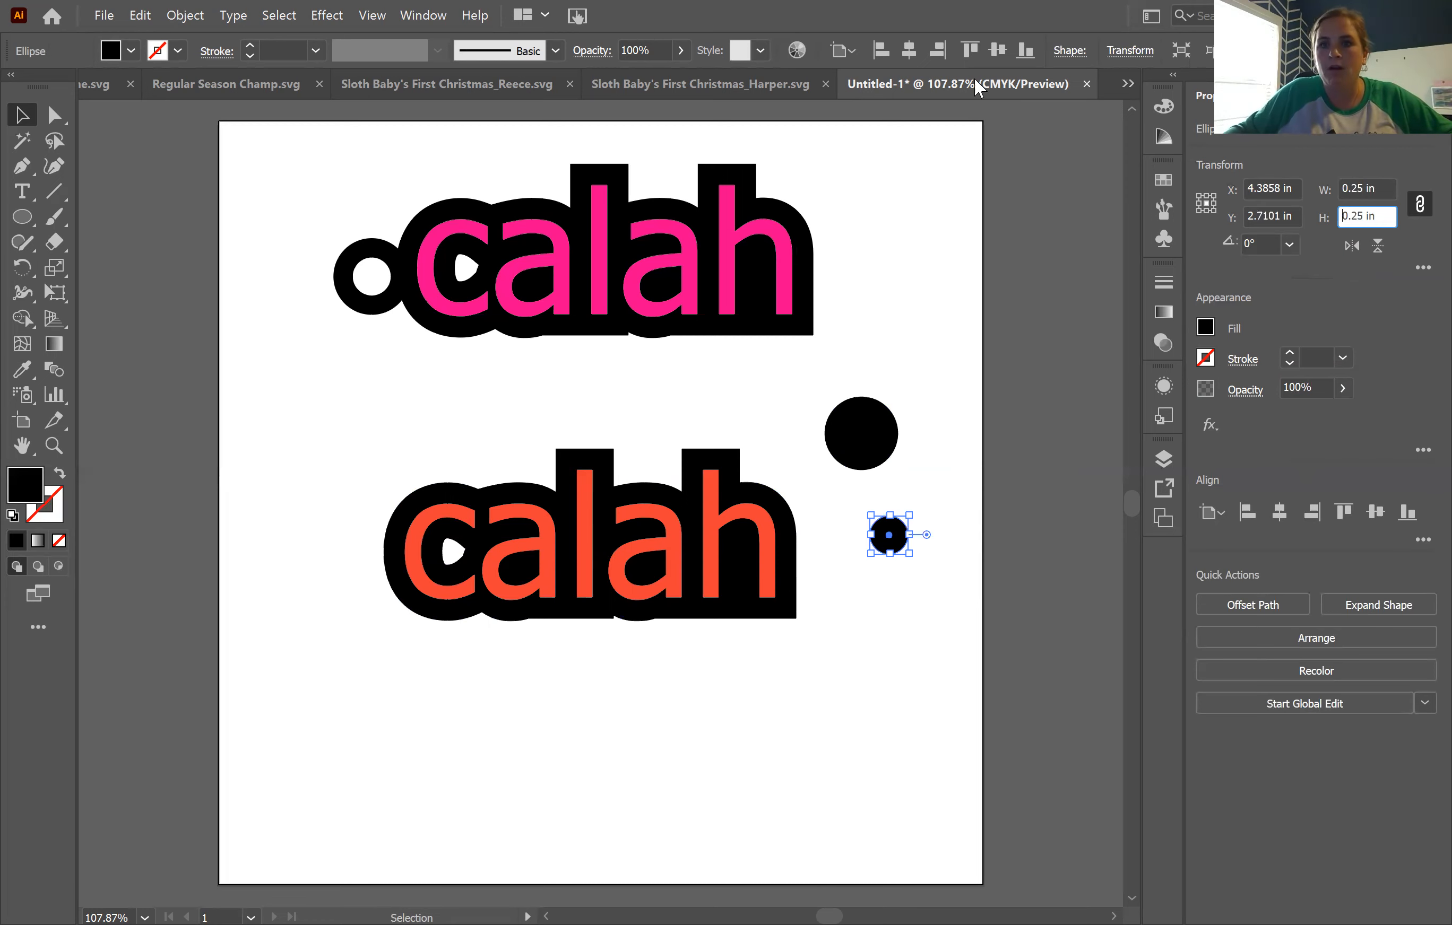
click(870, 695)
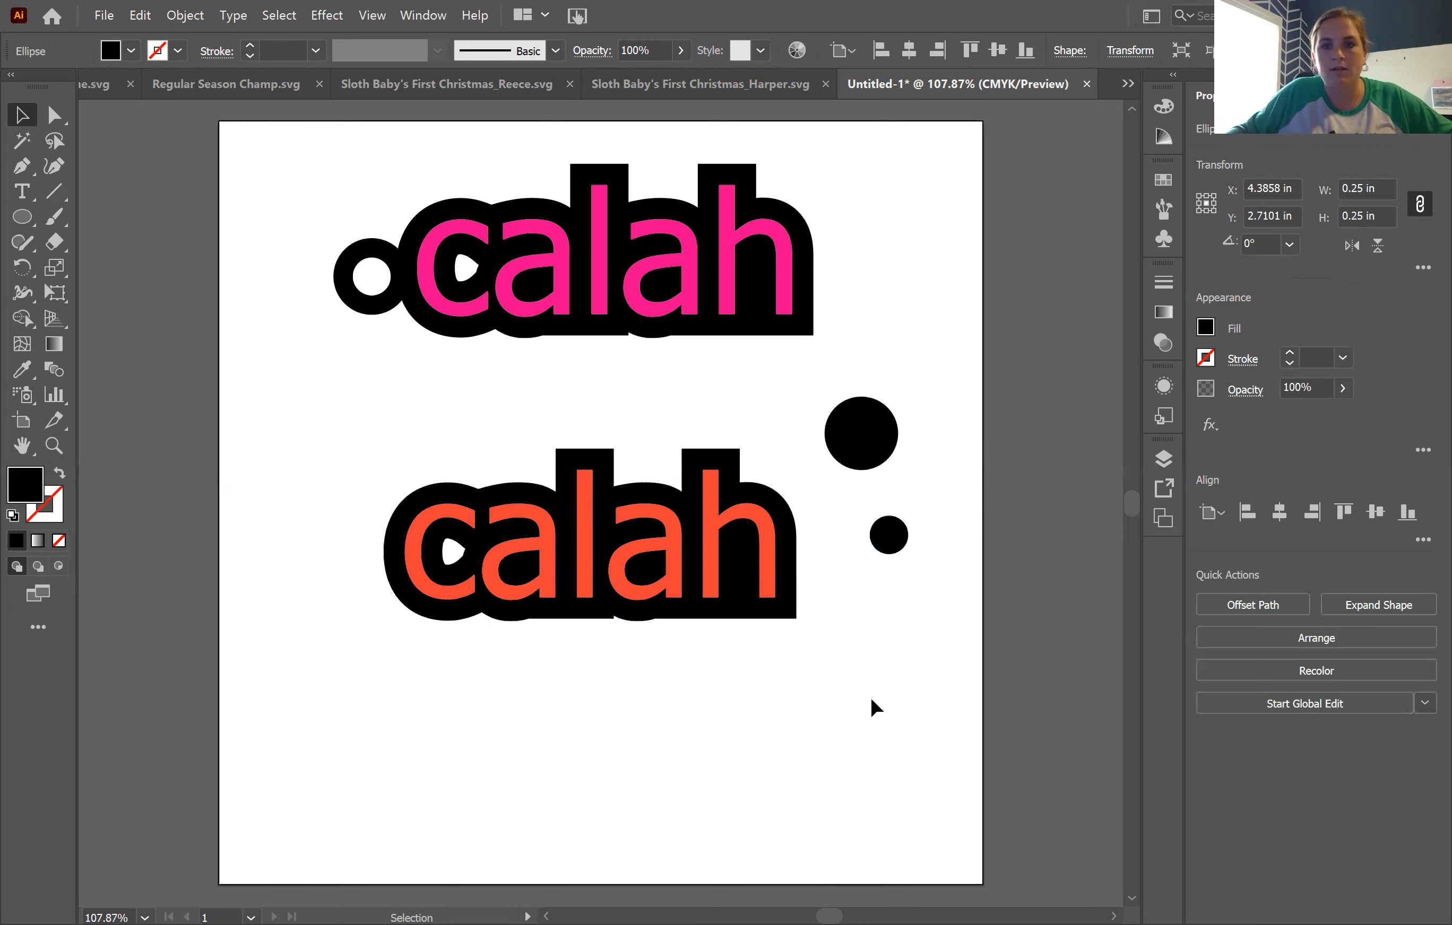
Step: Fill the 0.25 in circle with white and centre it on the larger black circle
click(885, 539)
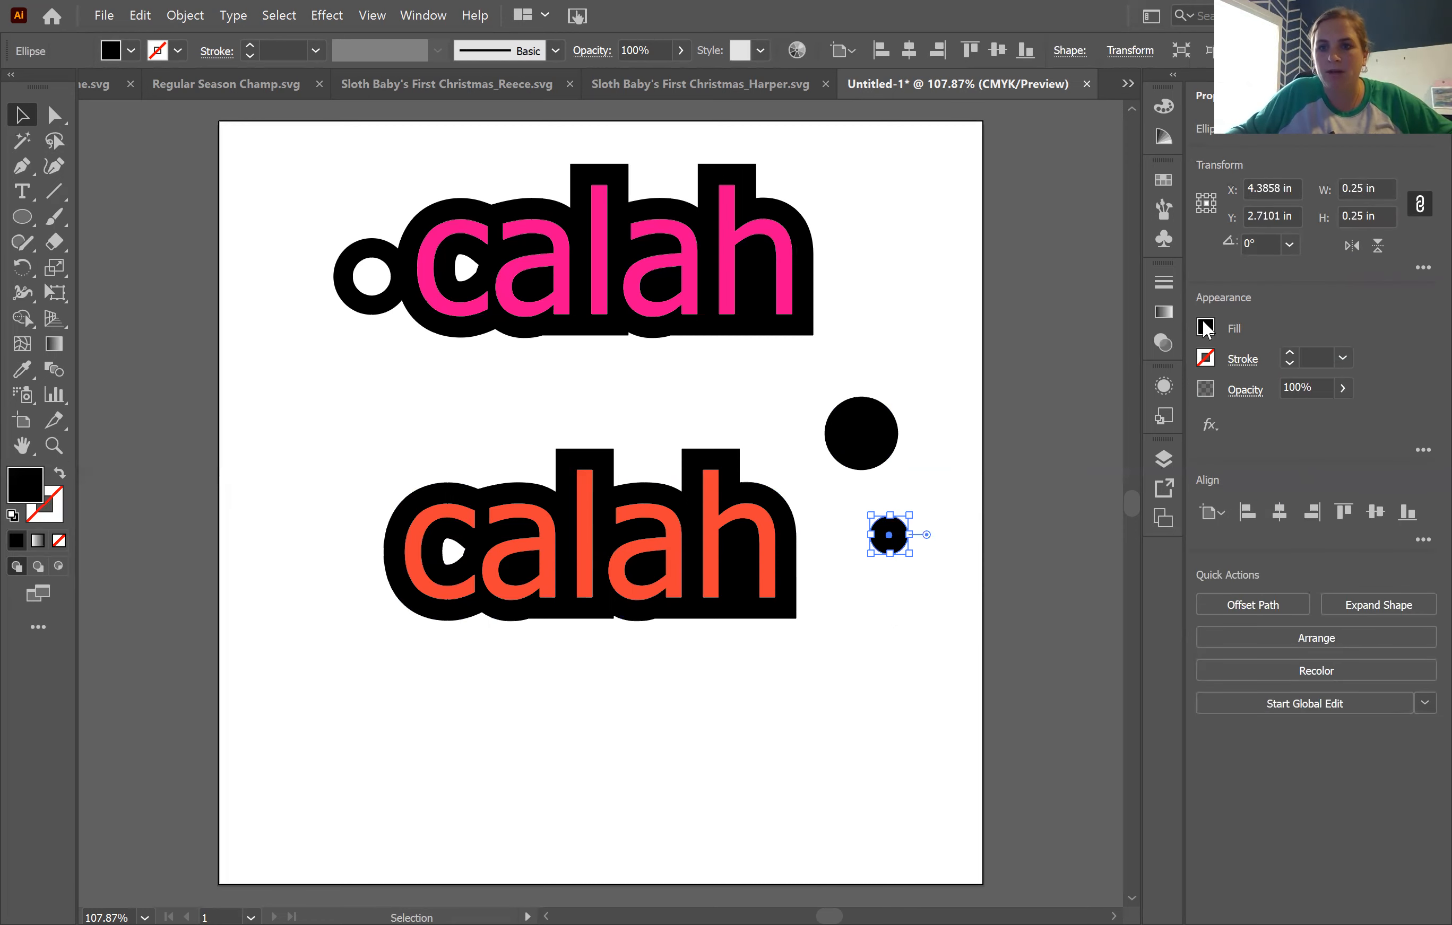
click(1206, 328)
click(1004, 403)
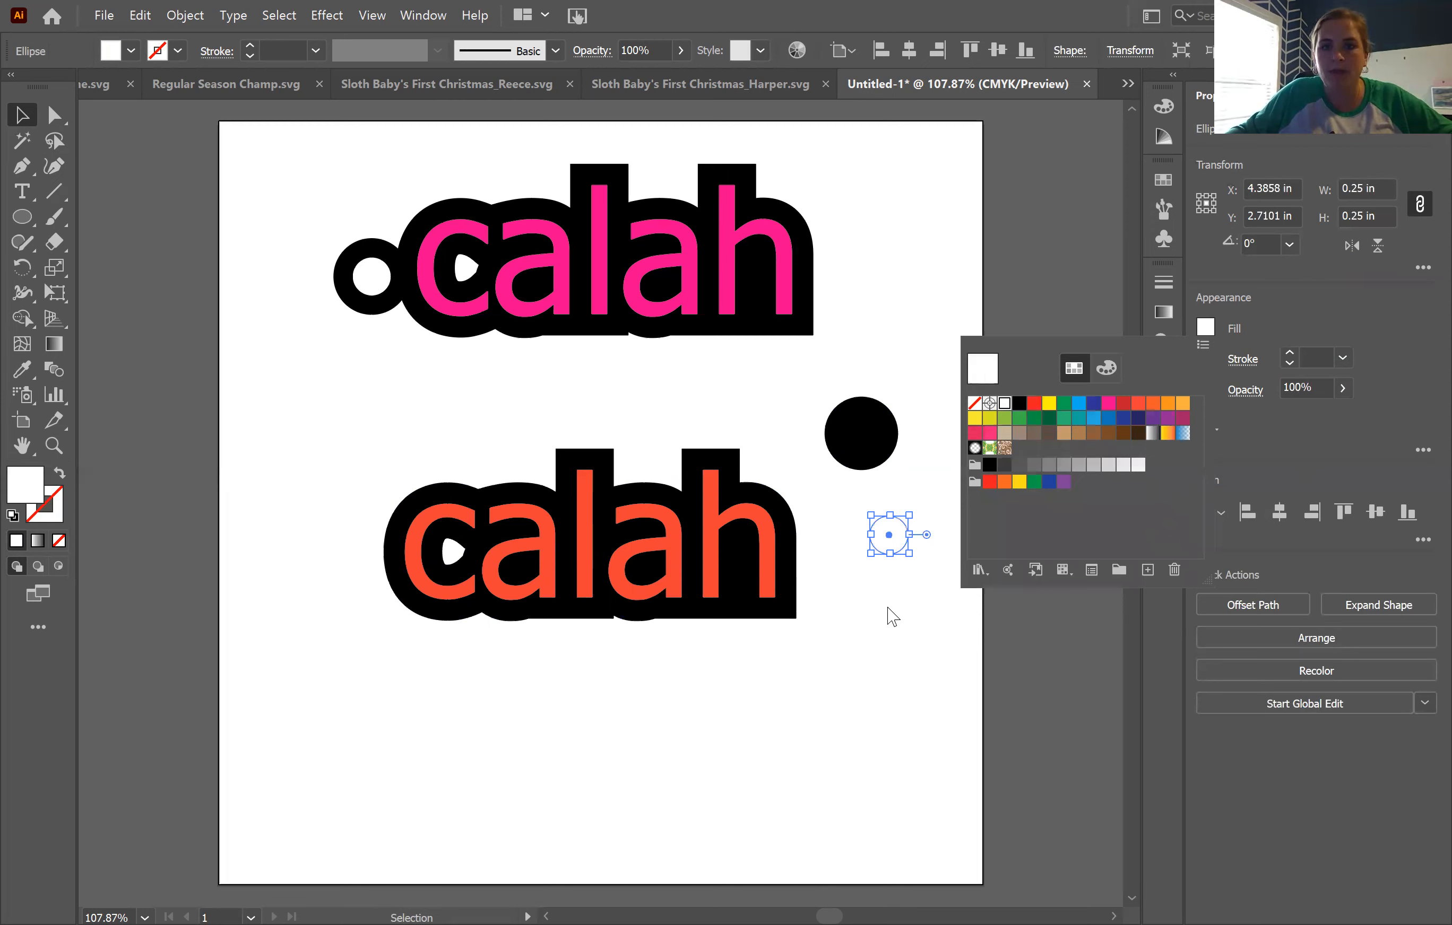
drag(898, 552, 871, 450)
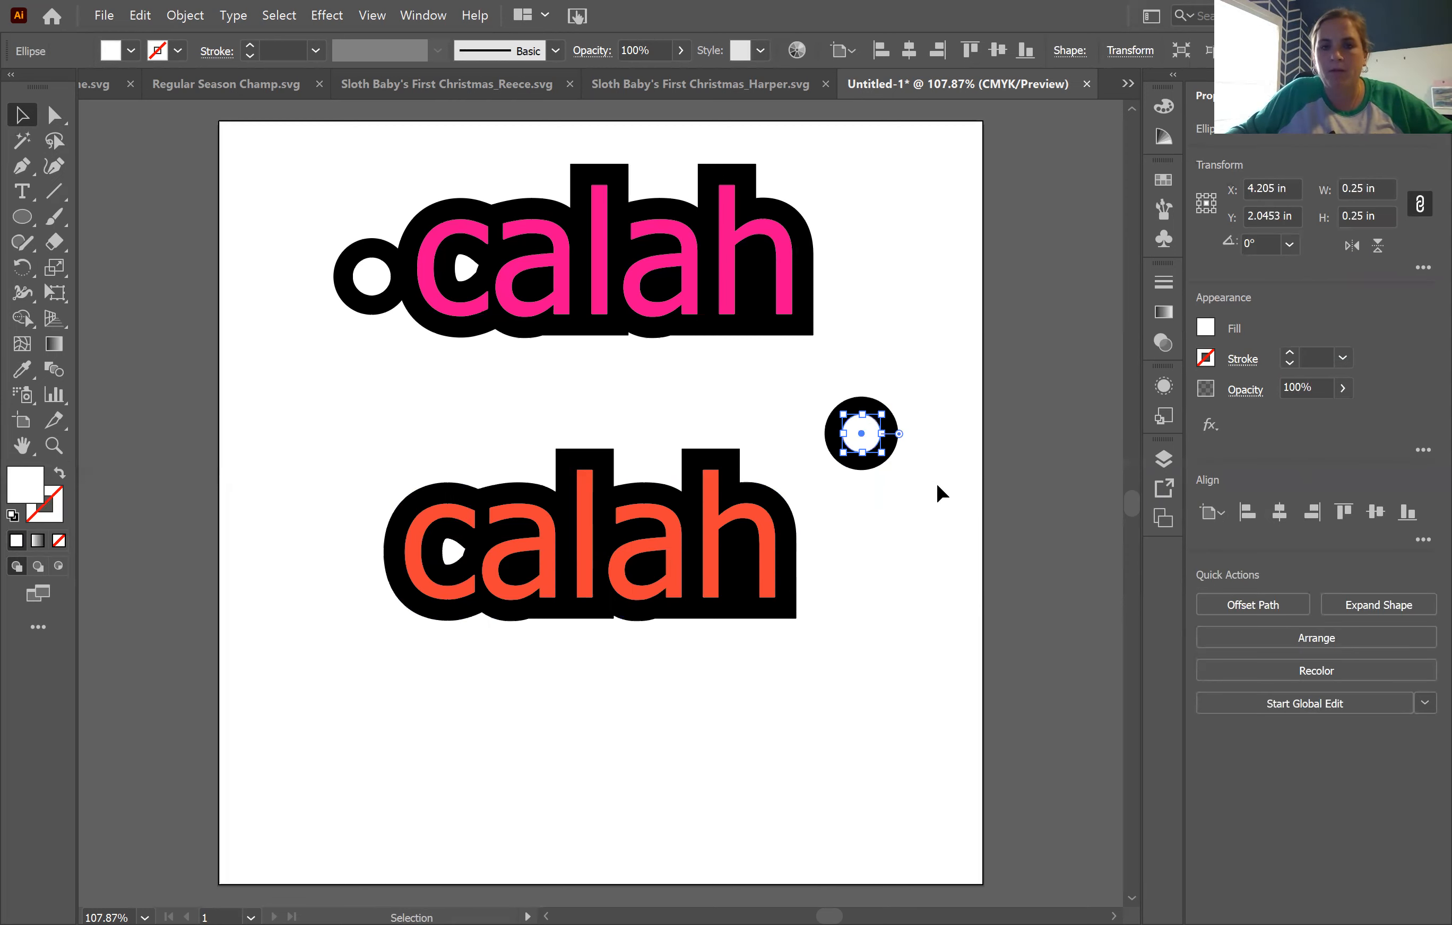
Step: Align both circles on their horizontal centres and cut the small one out of the large one with Minus Front
drag(821, 373, 904, 480)
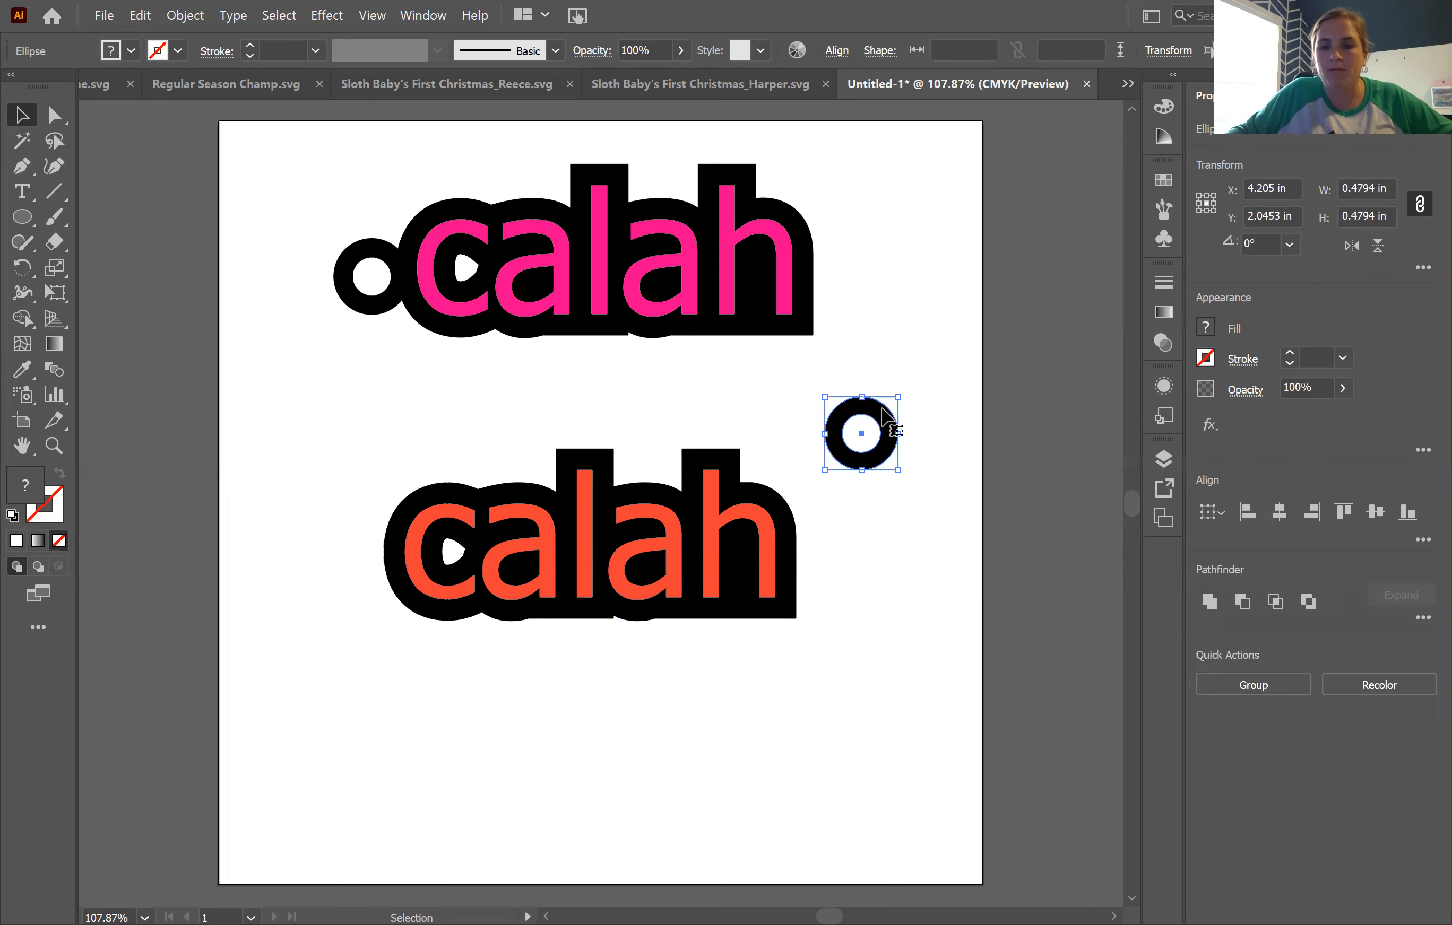
click(1279, 511)
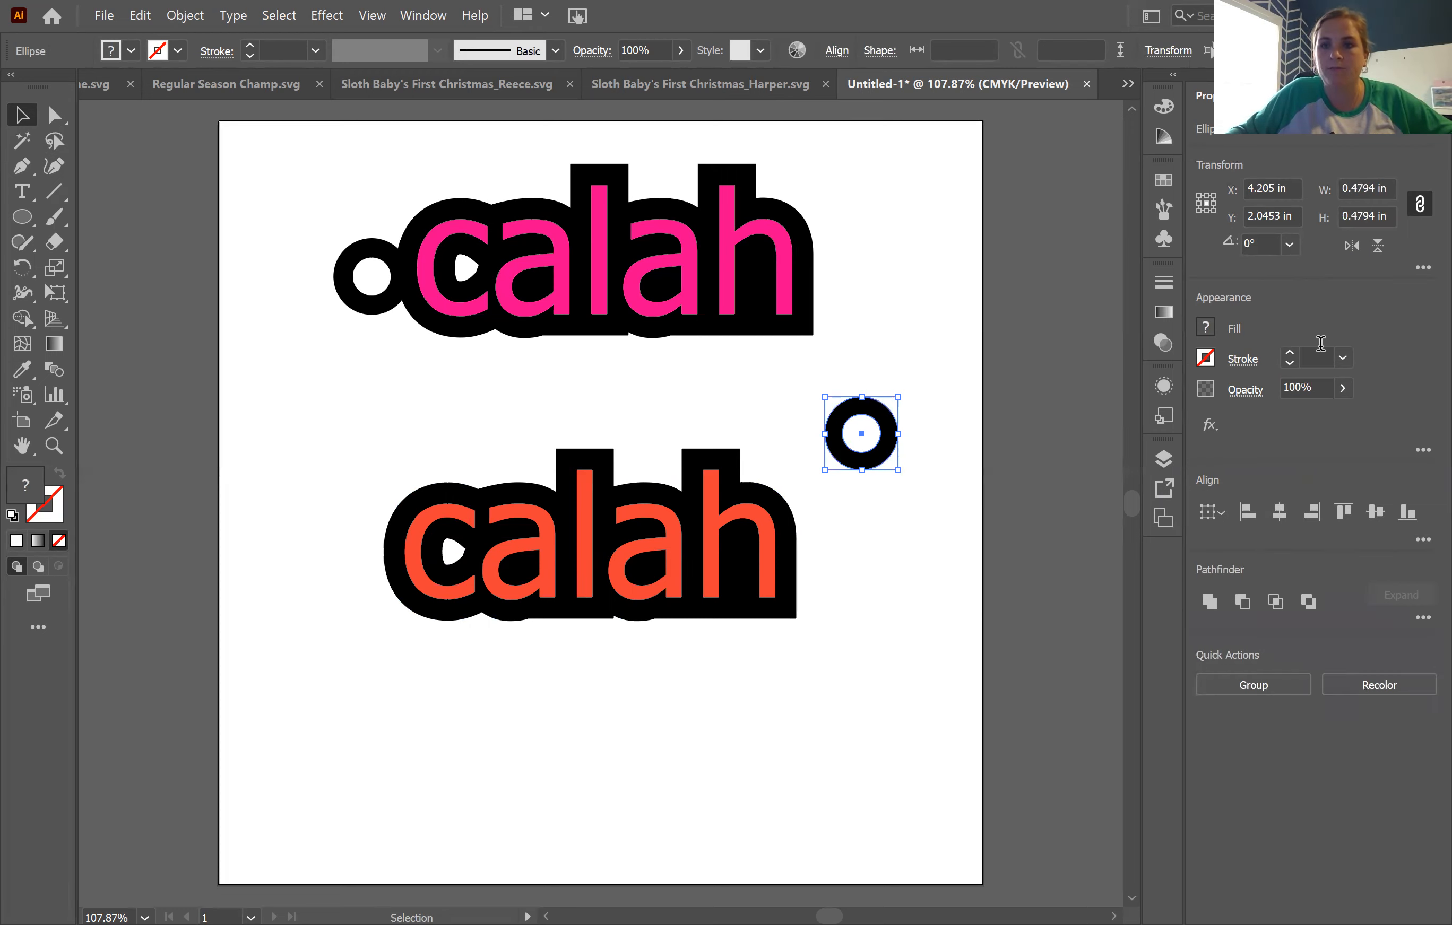
click(1242, 601)
Step: Move the ring to the left end of the lower word, overlapping its black outline, and unite the ring with the outline
drag(901, 555, 391, 586)
shift+click(429, 614)
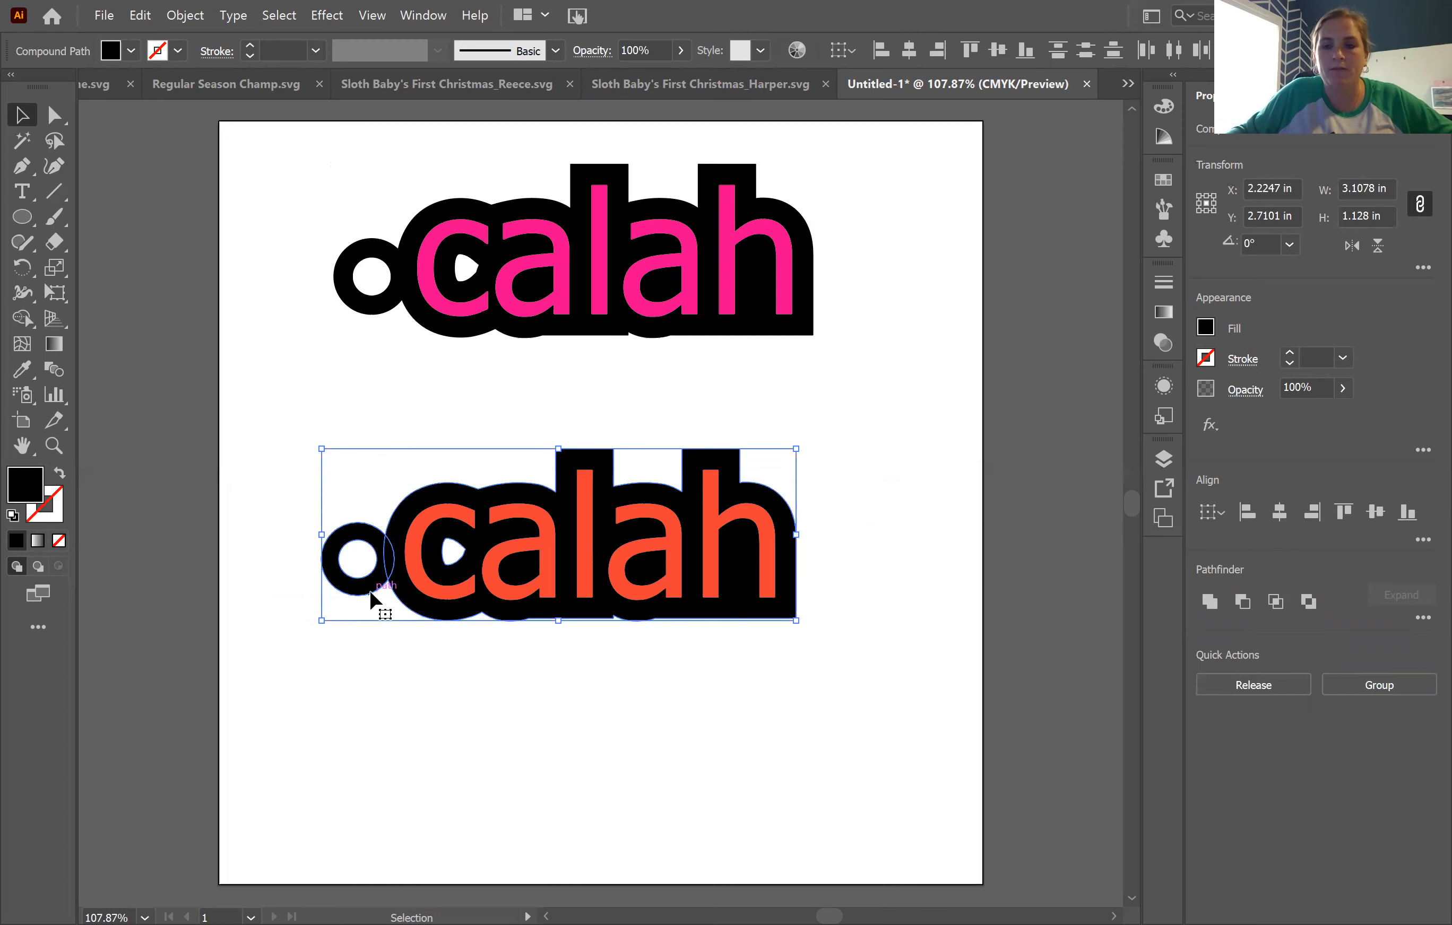
click(1207, 606)
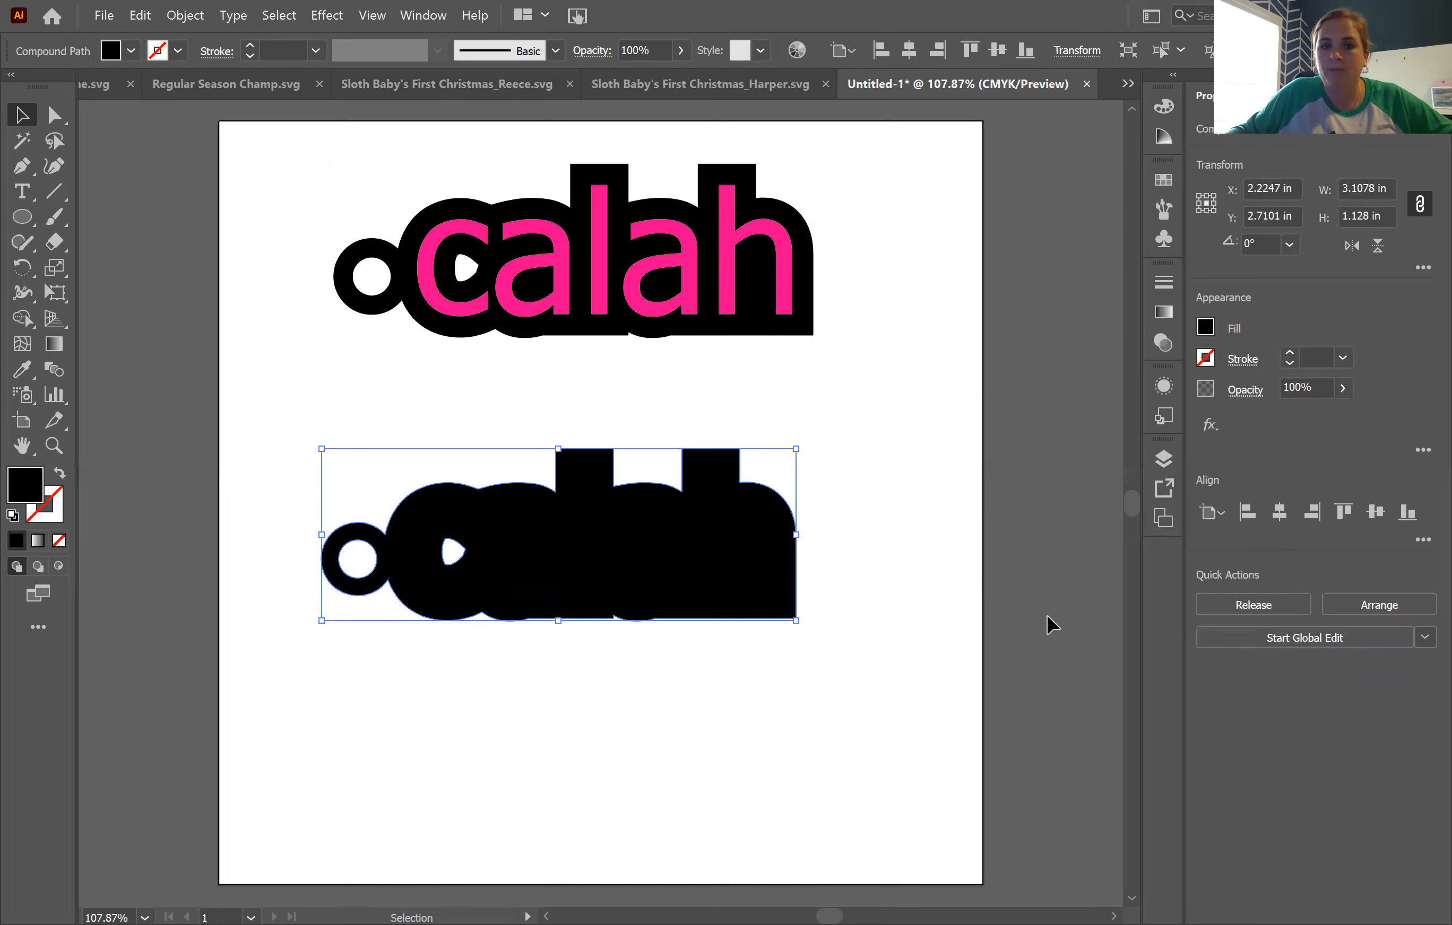
Step: Send the united black outline and ring to the back, behind the orange letters, and deselect it
click(1414, 606)
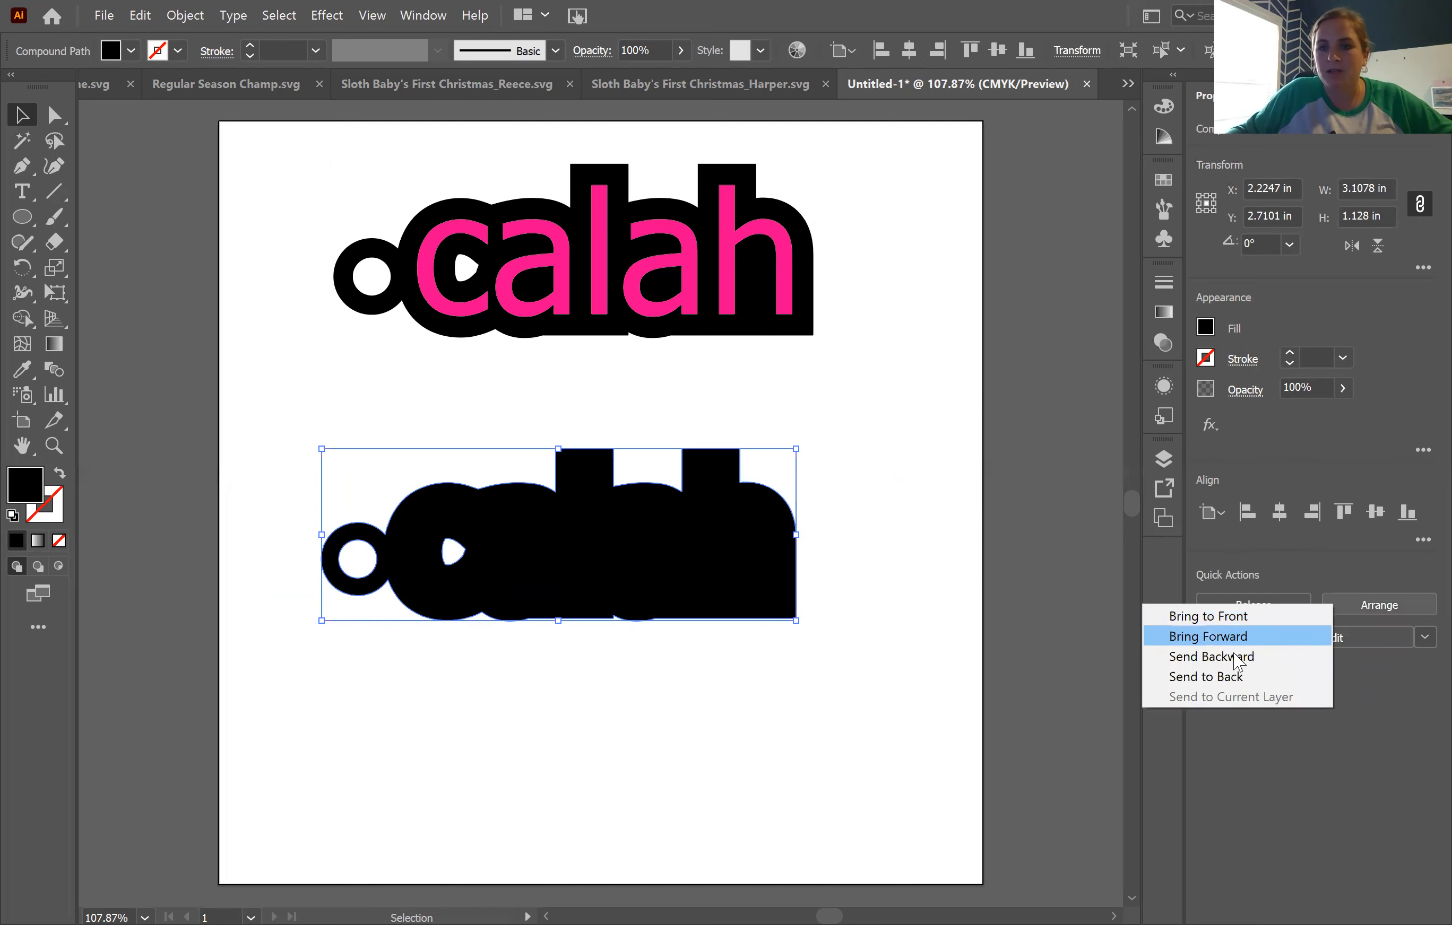
click(1229, 675)
click(865, 585)
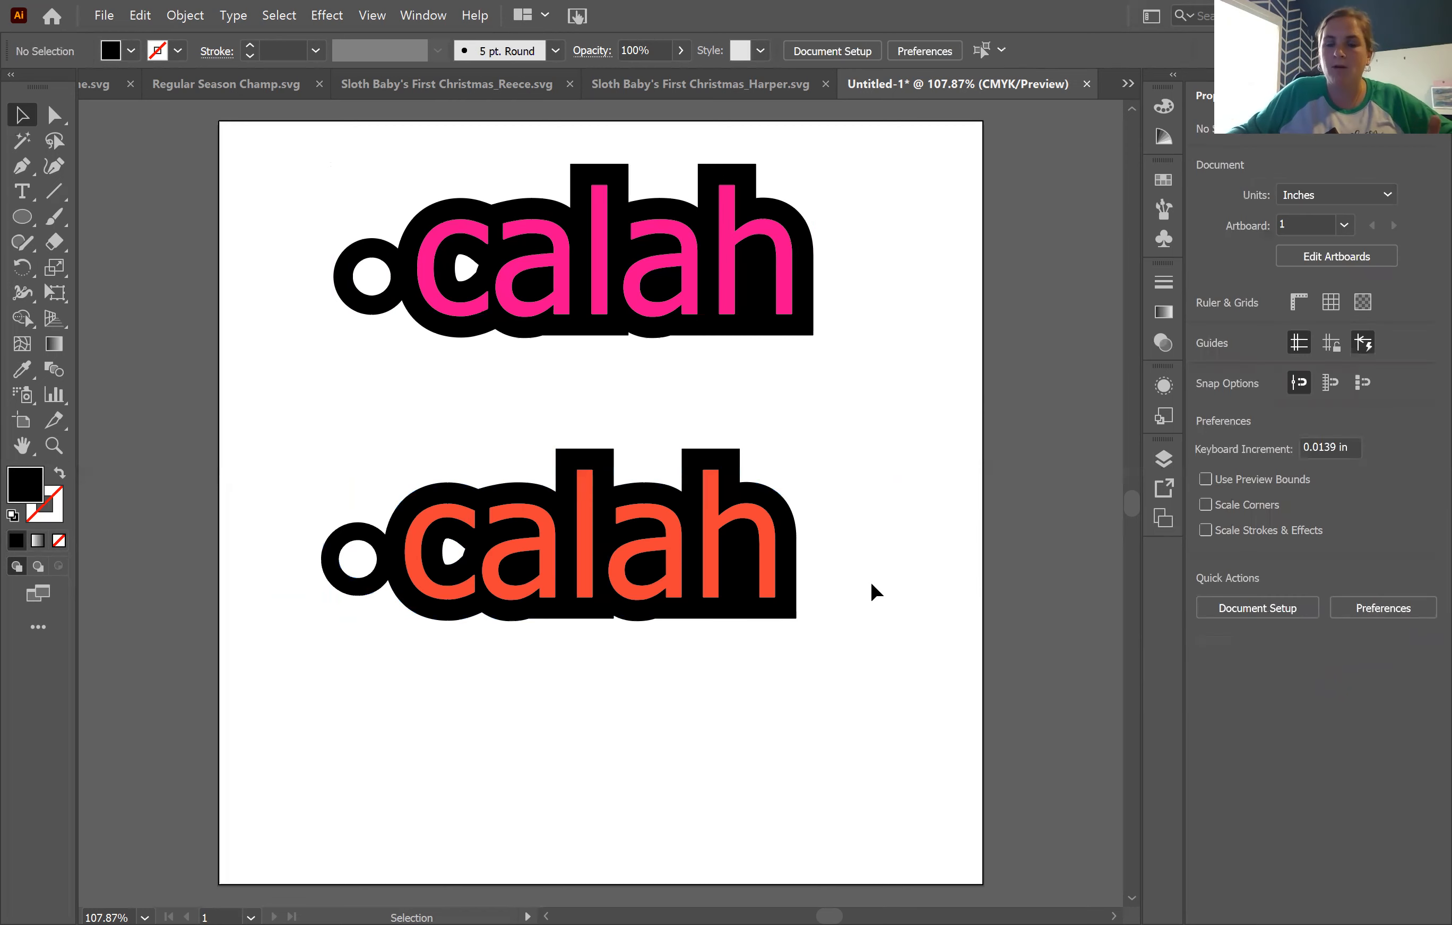